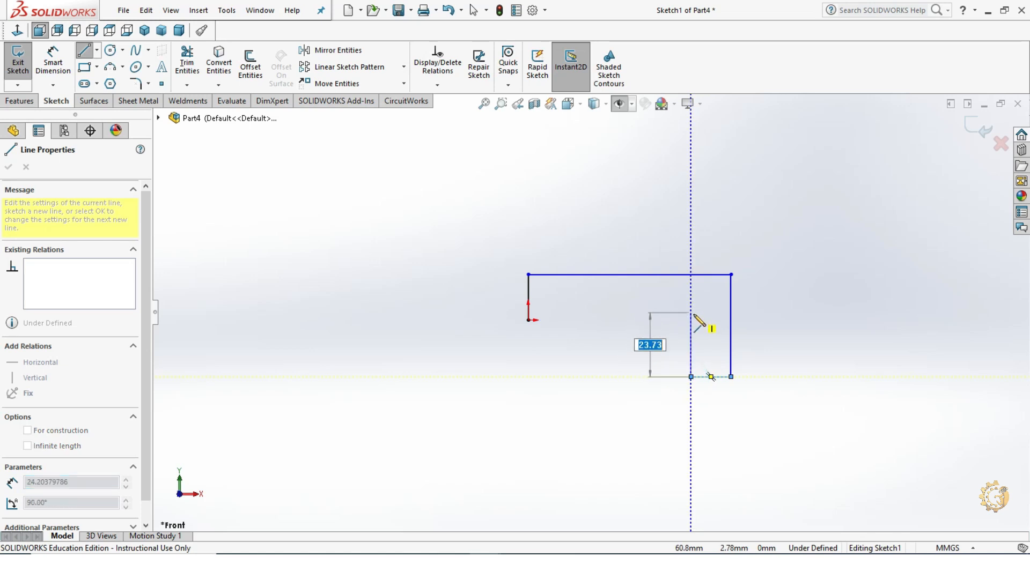
# Close the L-shaped profile with a vertical line up the leg's inner side and a horizontal line about 71 mm long to the origin
pyautogui.click(690, 320)
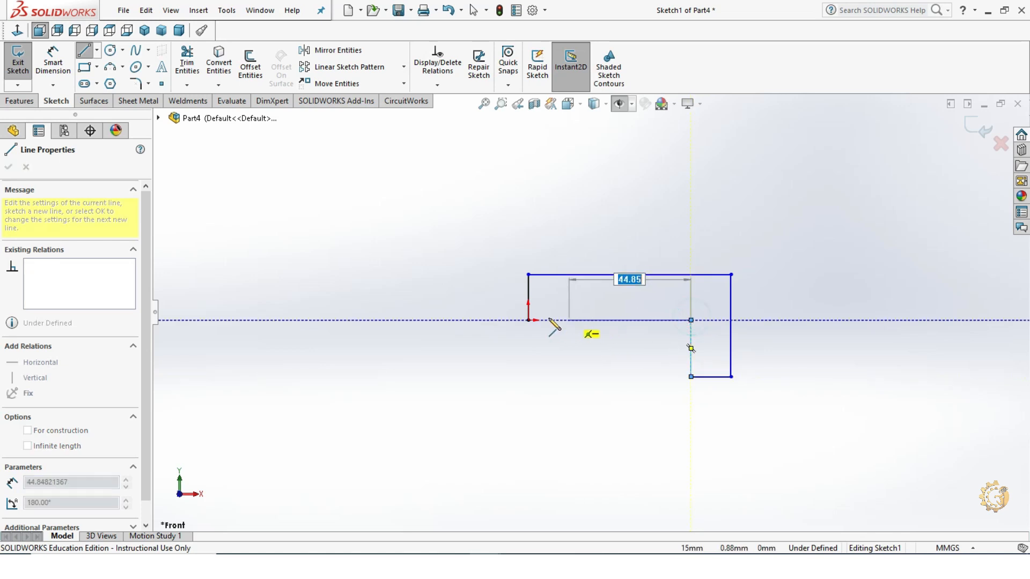
pyautogui.click(528, 321)
pyautogui.press('Escape')
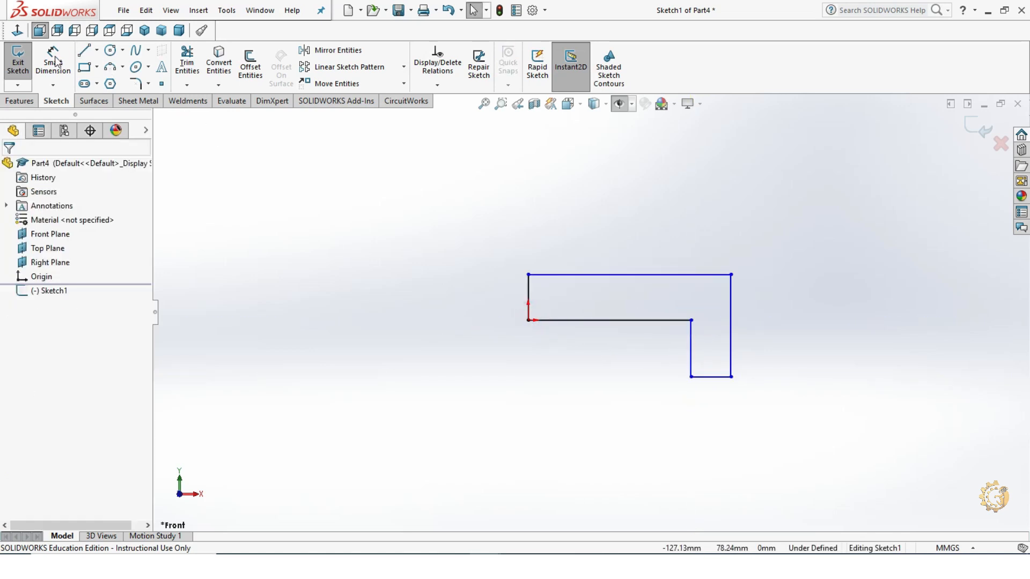
# Dimension the vertical line at the origin and set its length to 20 mm
pyautogui.click(50, 56)
pyautogui.click(530, 294)
pyautogui.click(463, 289)
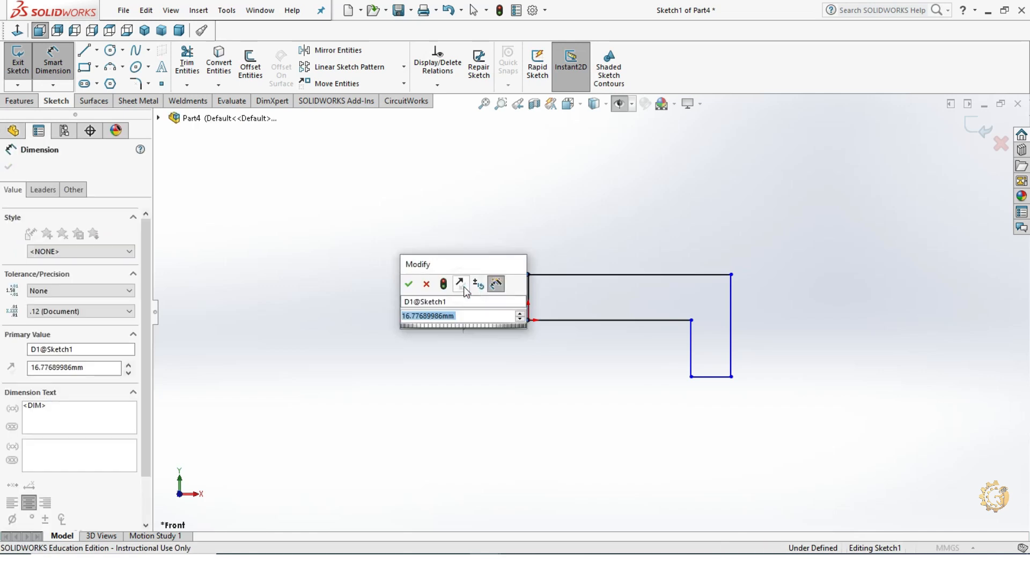
pyautogui.write('20')
pyautogui.press('Return')
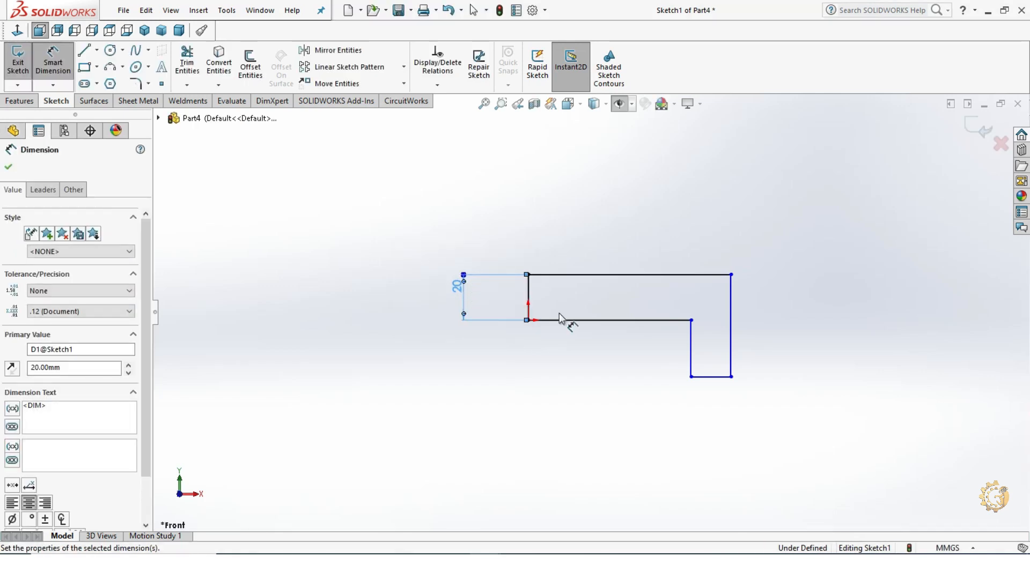
# Dimension the bottom edge of the profile's downward leg and set its width to 20 mm
pyautogui.click(713, 377)
pyautogui.click(726, 409)
pyautogui.write('20')
pyautogui.press('Return')
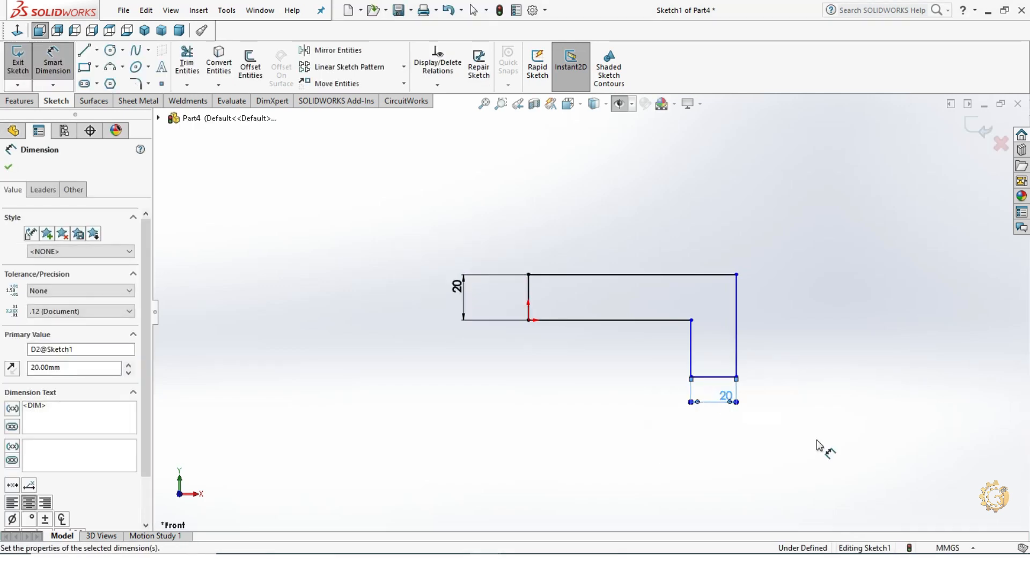
pyautogui.press('Escape')
# Dimension the horizontal line from the origin to the leg's inner corner at 95 mm
pyautogui.click(53, 58)
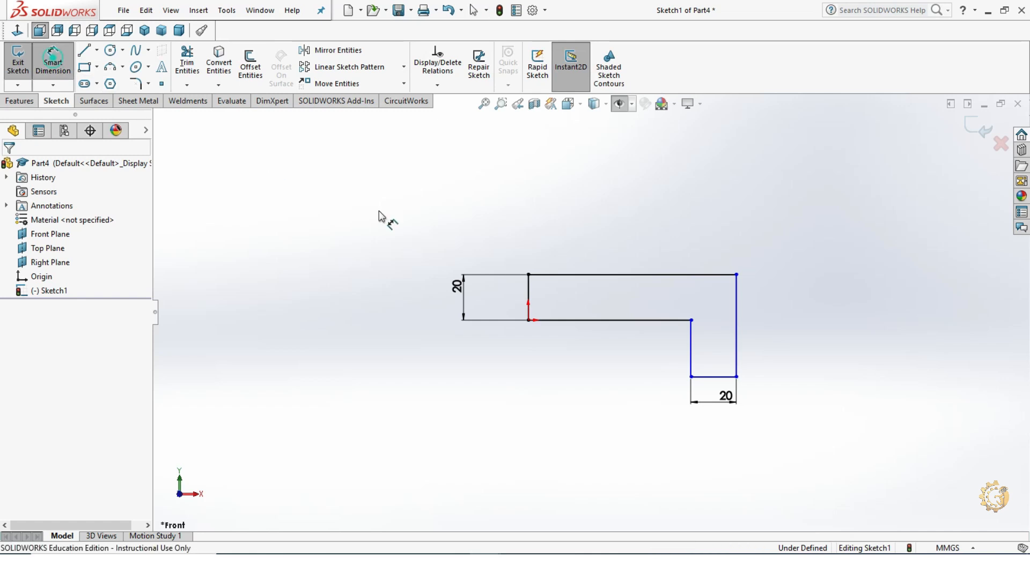
pyautogui.click(577, 320)
pyautogui.click(573, 367)
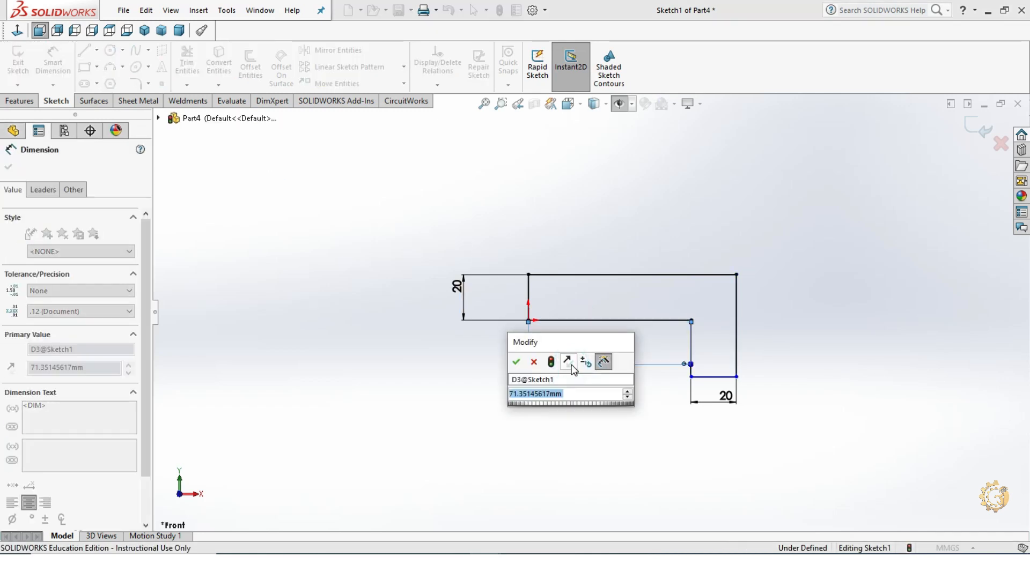
pyautogui.write('95')
pyautogui.press('Return')
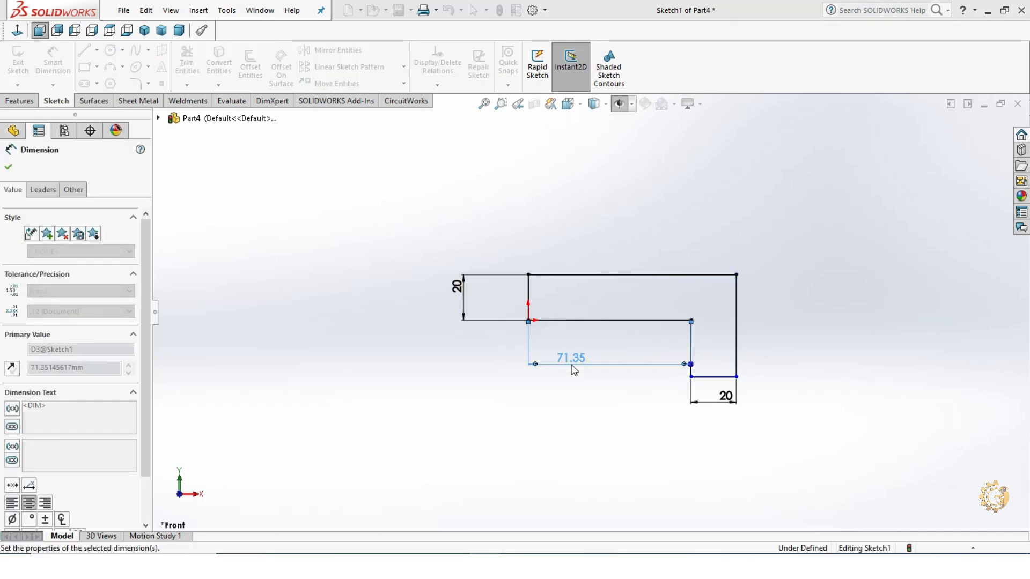
pyautogui.press('Escape')
pyautogui.press('Escape')
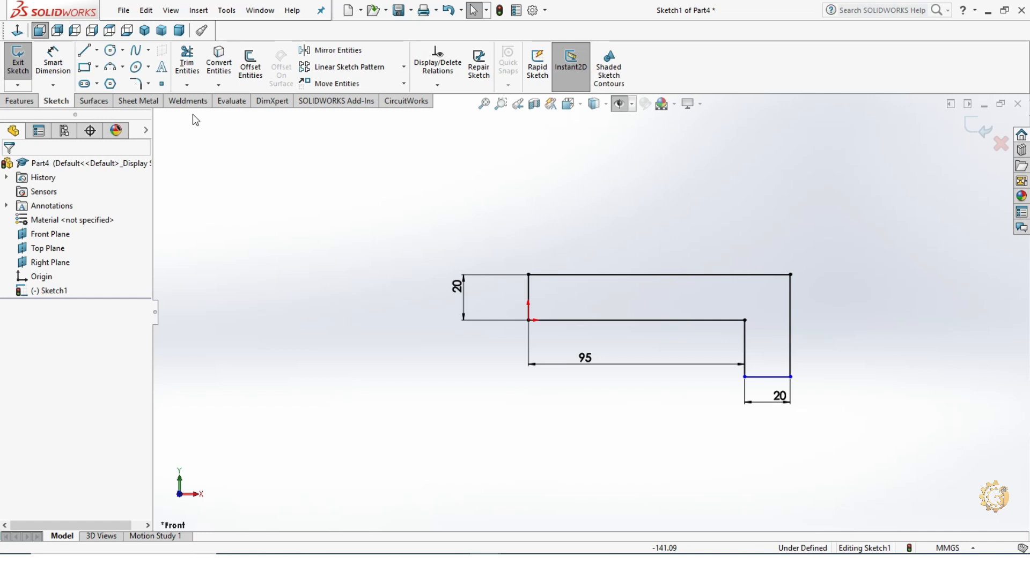
# Dimension the outer vertical edge of the profile at 50 mm to complete the sketch dimensions
pyautogui.click(63, 61)
pyautogui.click(793, 321)
pyautogui.click(821, 322)
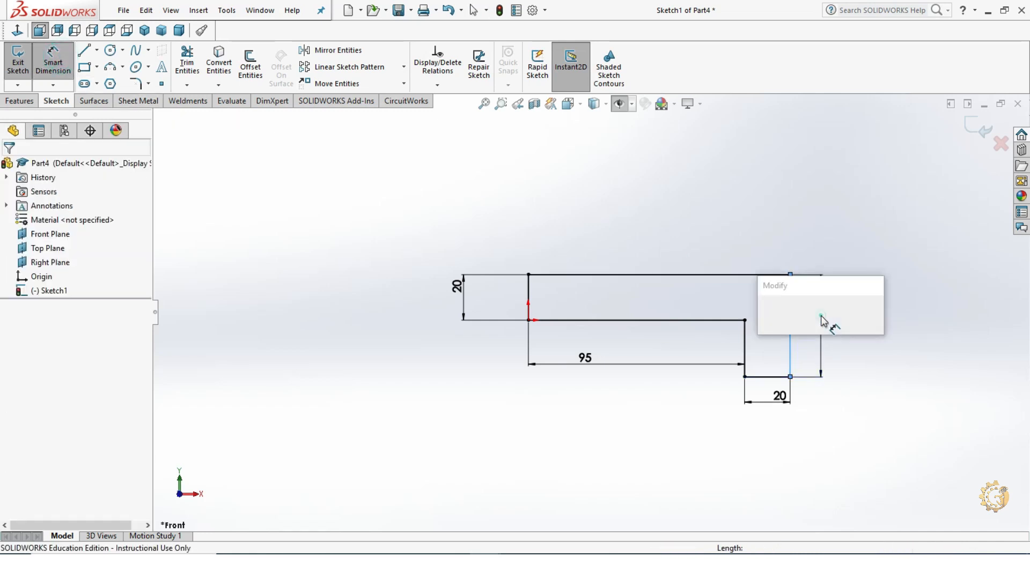
pyautogui.press('Return')
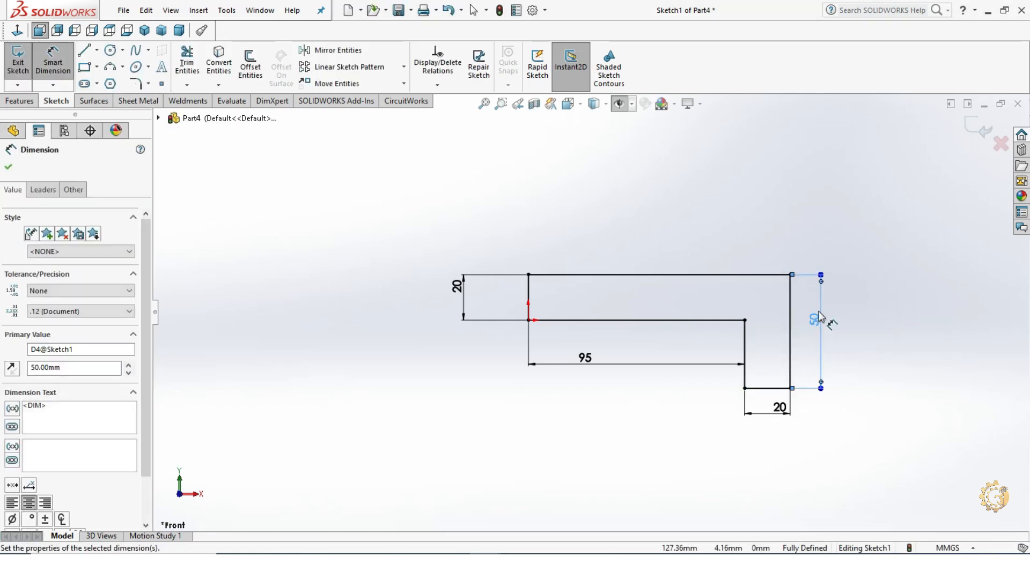
pyautogui.press('Escape')
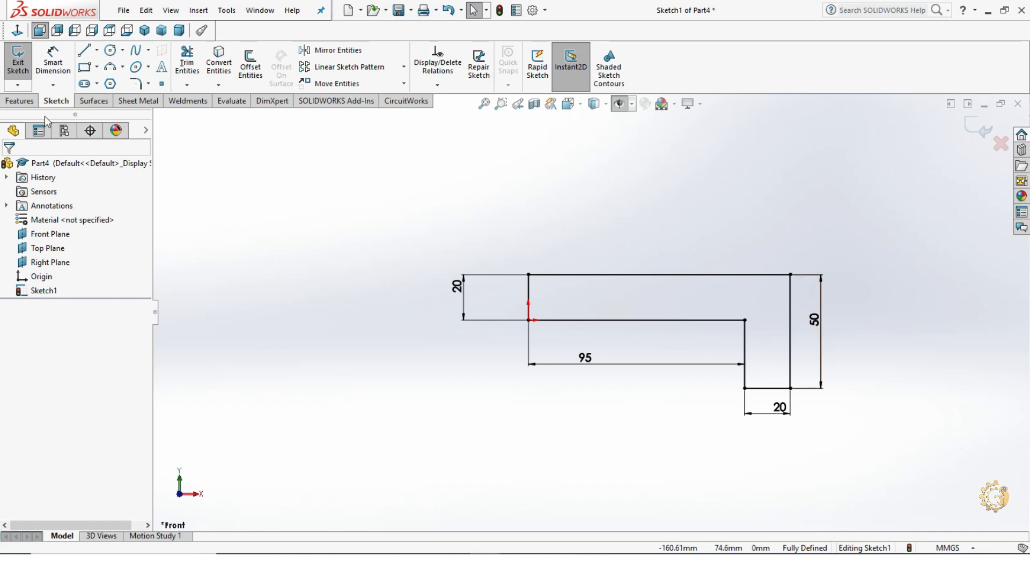
# Extrude the L-shaped profile as a boss using Mid Plane with a depth of 80 mm
pyautogui.click(19, 101)
pyautogui.click(22, 62)
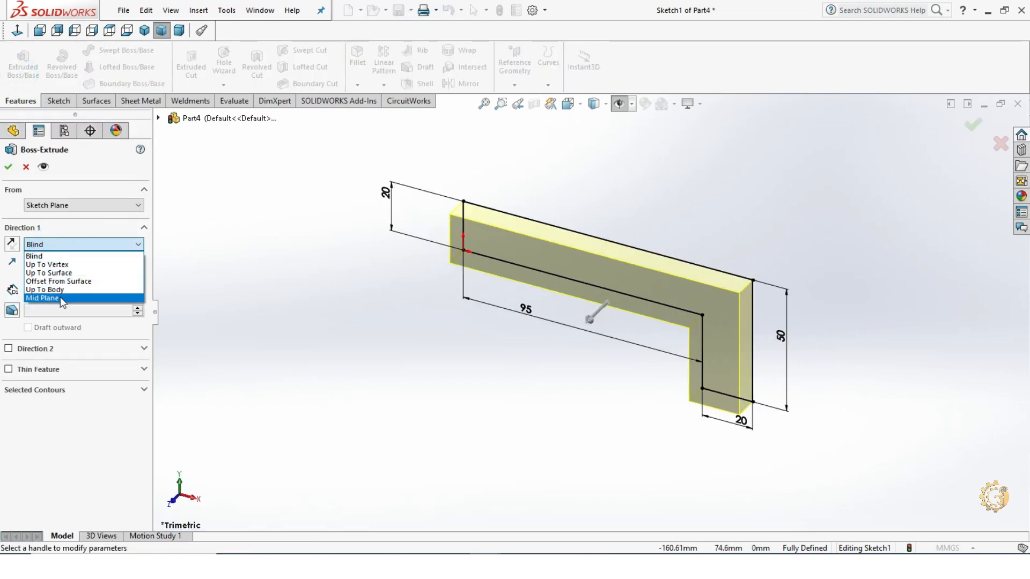
pyautogui.click(60, 298)
pyautogui.write('80')
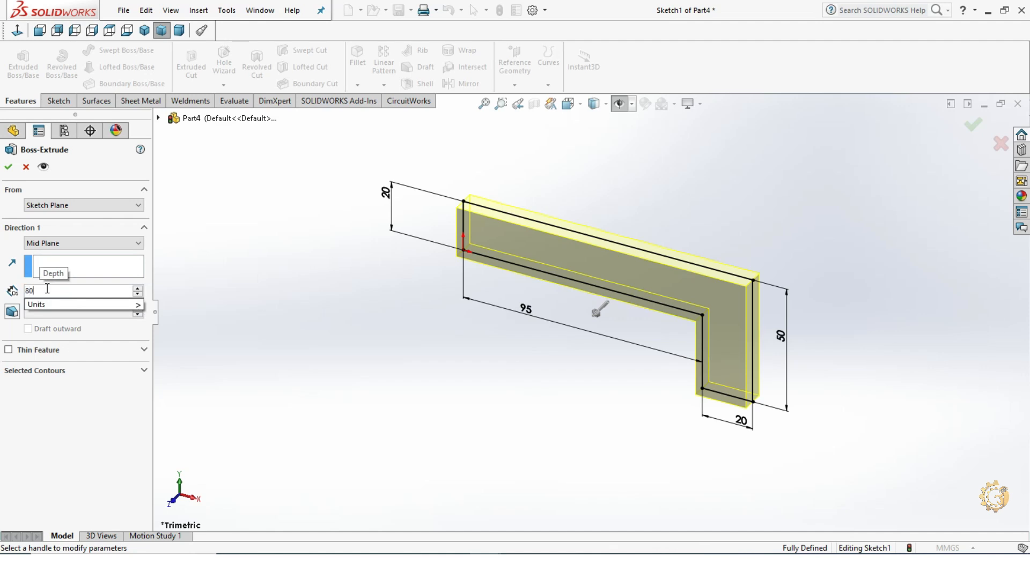
pyautogui.press('Return')
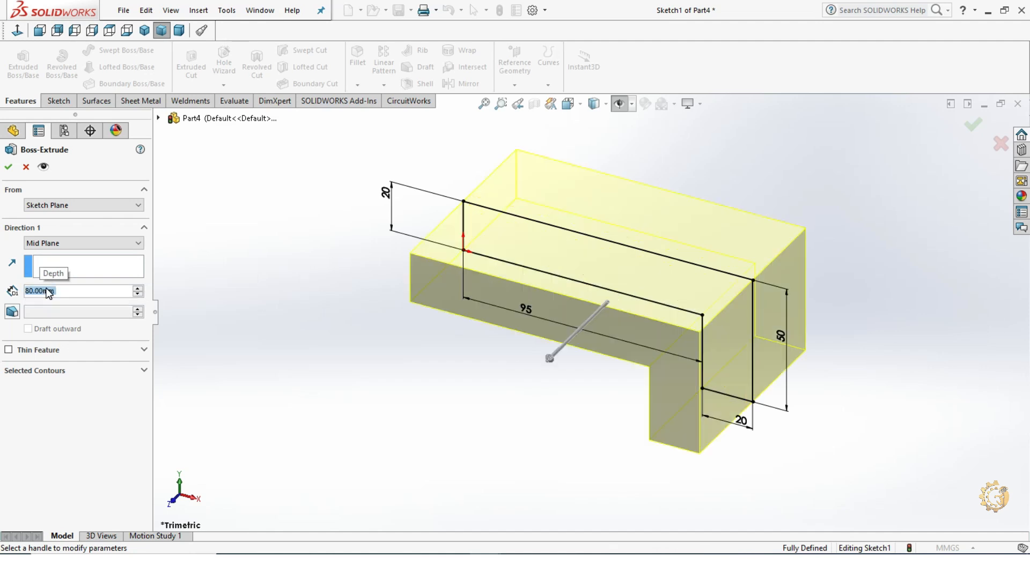
pyautogui.click(8, 167)
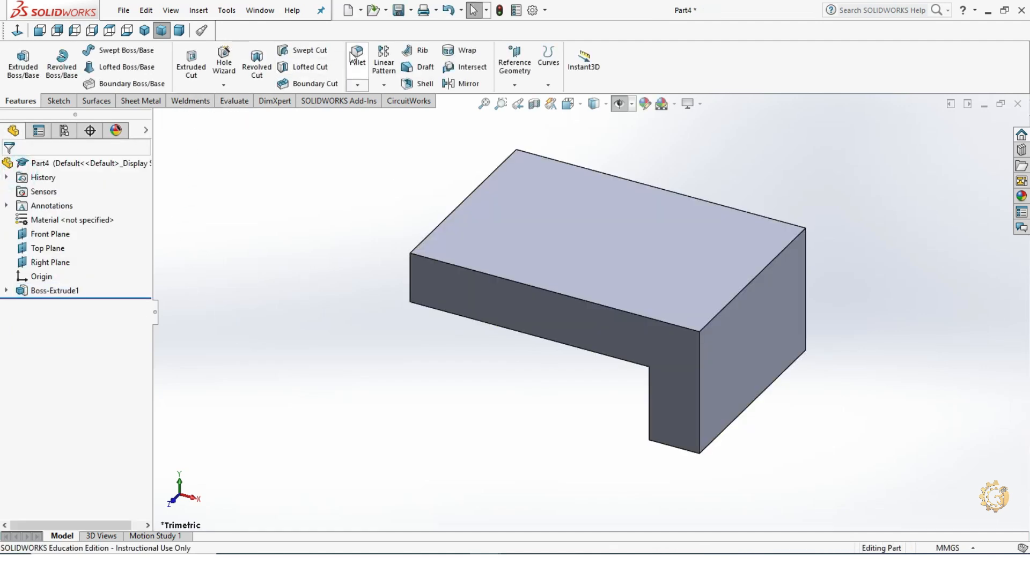
# Fillet the two lower corner edges of the downward leg with a 15 mm radius
pyautogui.click(667, 452)
pyautogui.moveTo(668, 452); pyautogui.dragTo(697, 469, button='middle')
pyautogui.click(609, 387)
pyautogui.press('Escape')
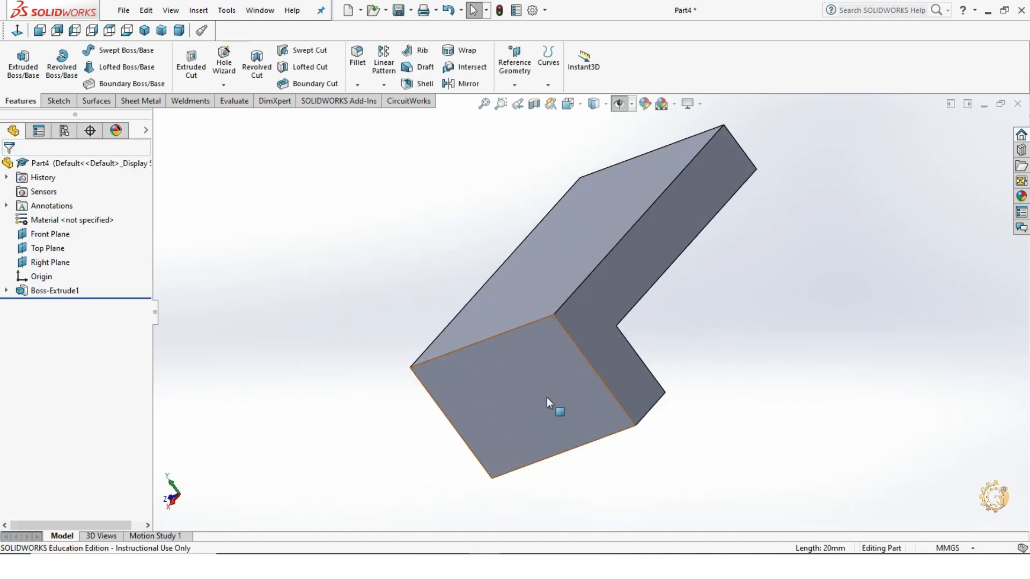
pyautogui.click(354, 63)
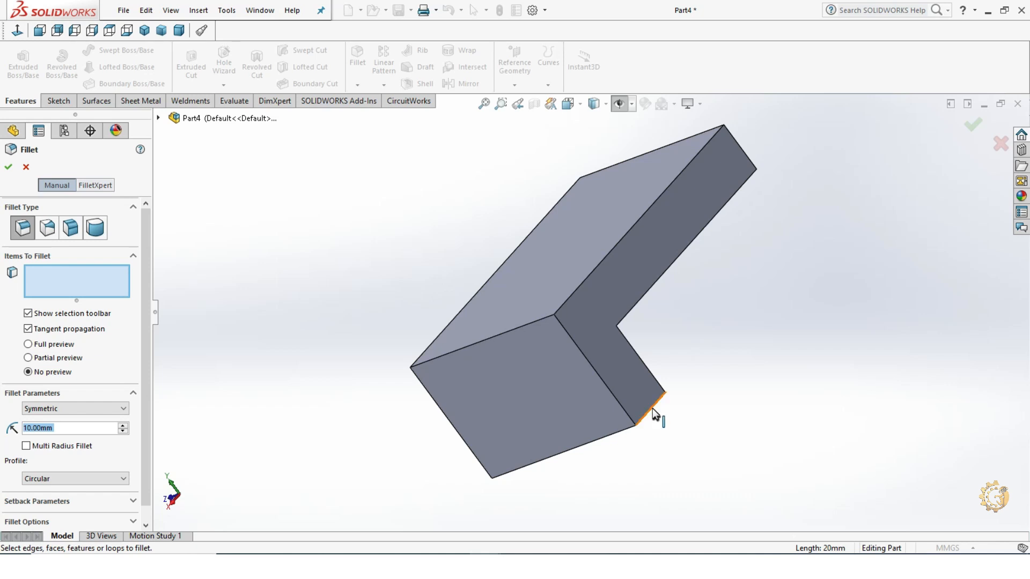
pyautogui.click(653, 413)
pyautogui.moveTo(653, 414); pyautogui.dragTo(788, 387, button='middle')
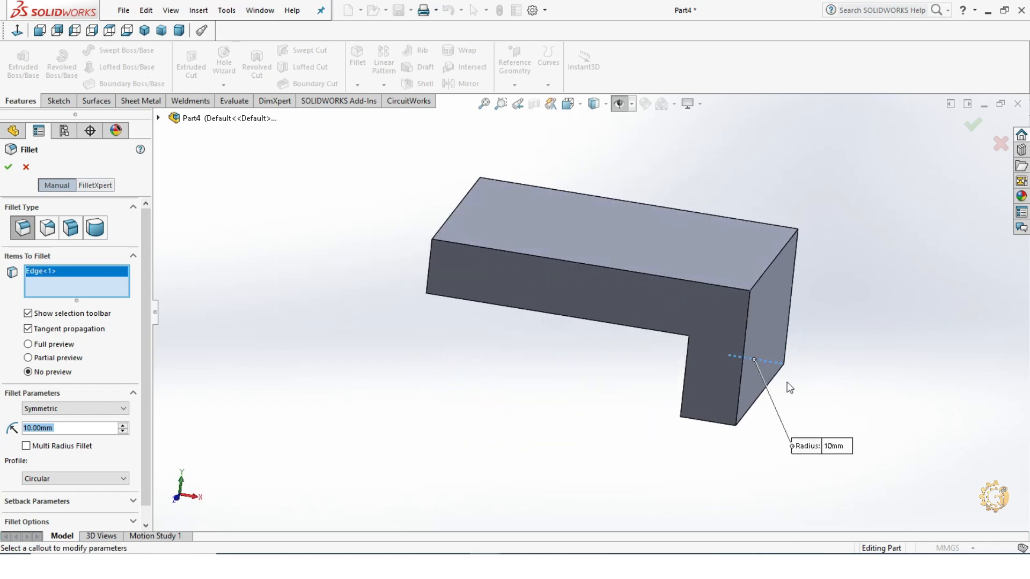
pyautogui.click(701, 424)
pyautogui.write('15')
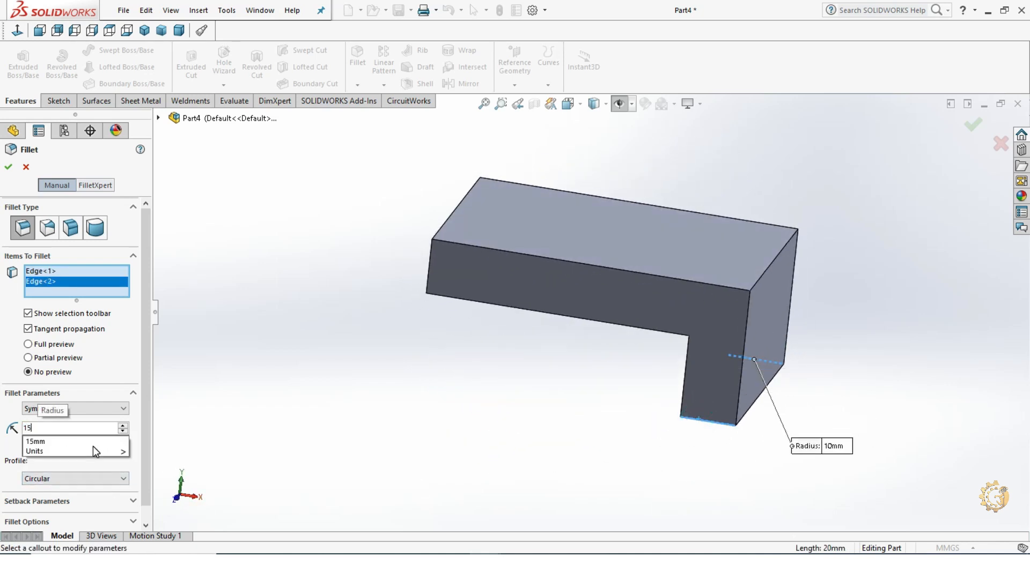
pyautogui.press('Return')
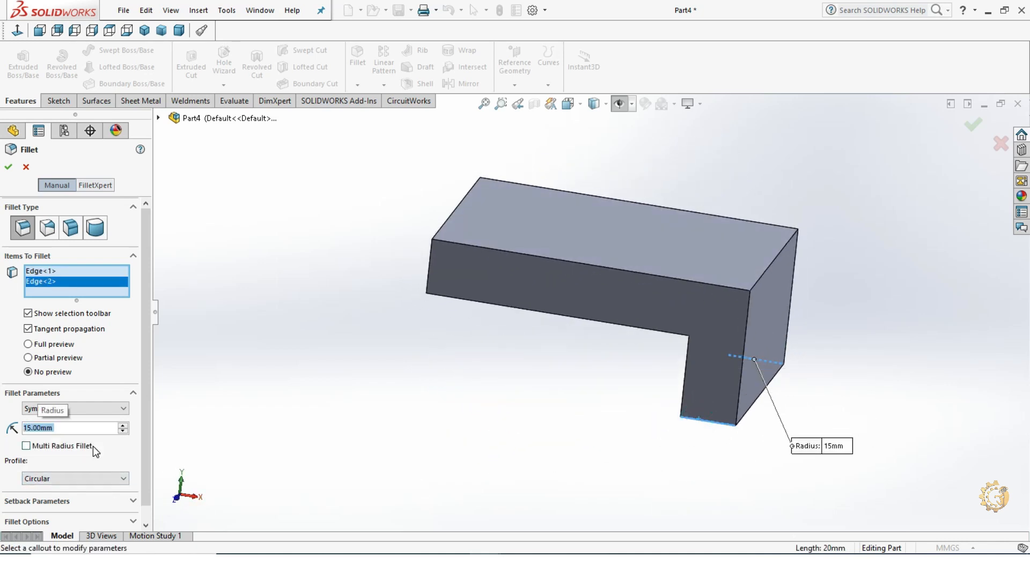
pyautogui.click(8, 168)
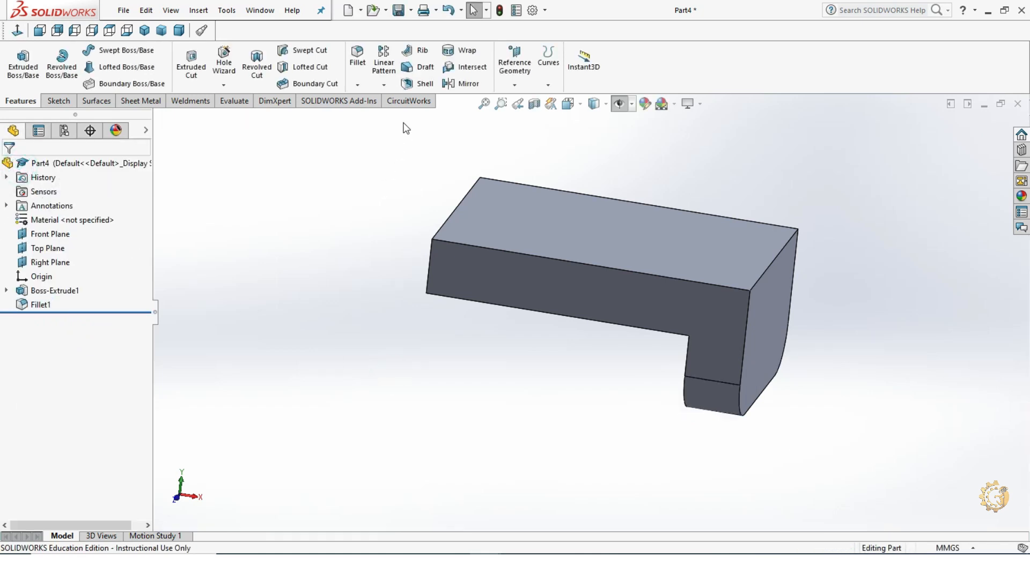
# Fillet the two vertical corner edges at the free end of the horizontal plate with a 10 mm radius
pyautogui.click(360, 72)
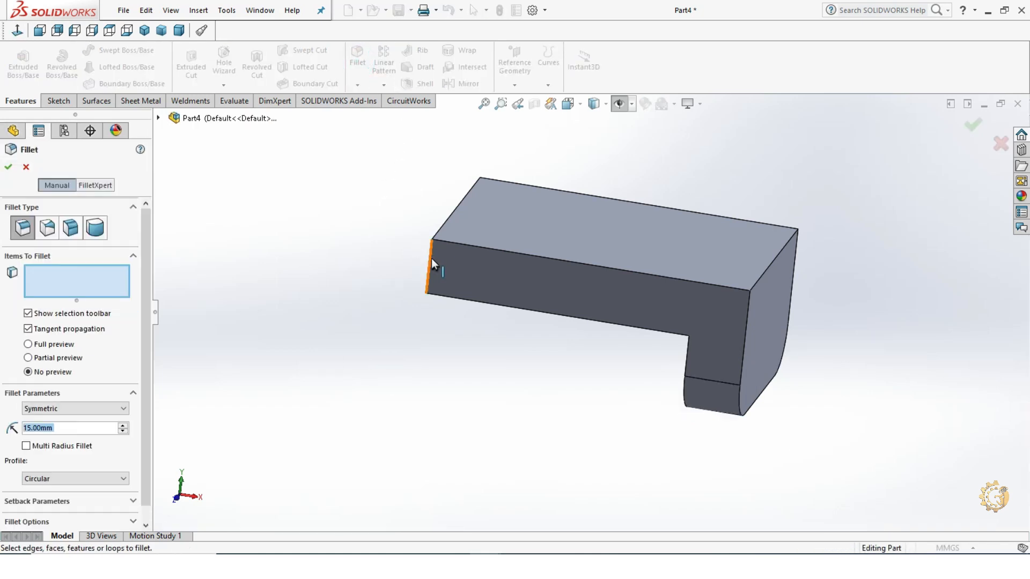
pyautogui.click(431, 258)
pyautogui.moveTo(368, 315); pyautogui.dragTo(430, 386, button='middle')
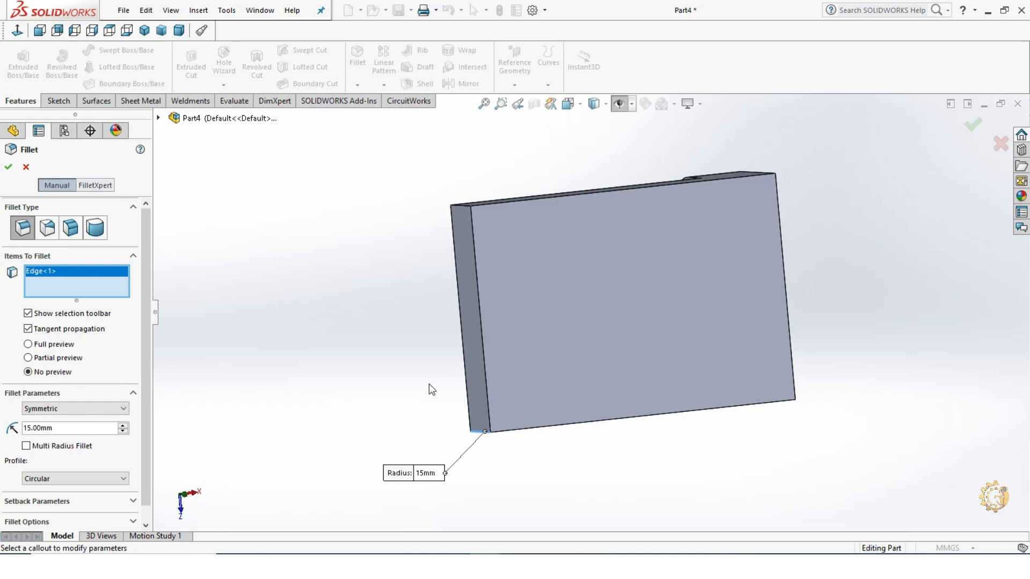
pyautogui.click(459, 206)
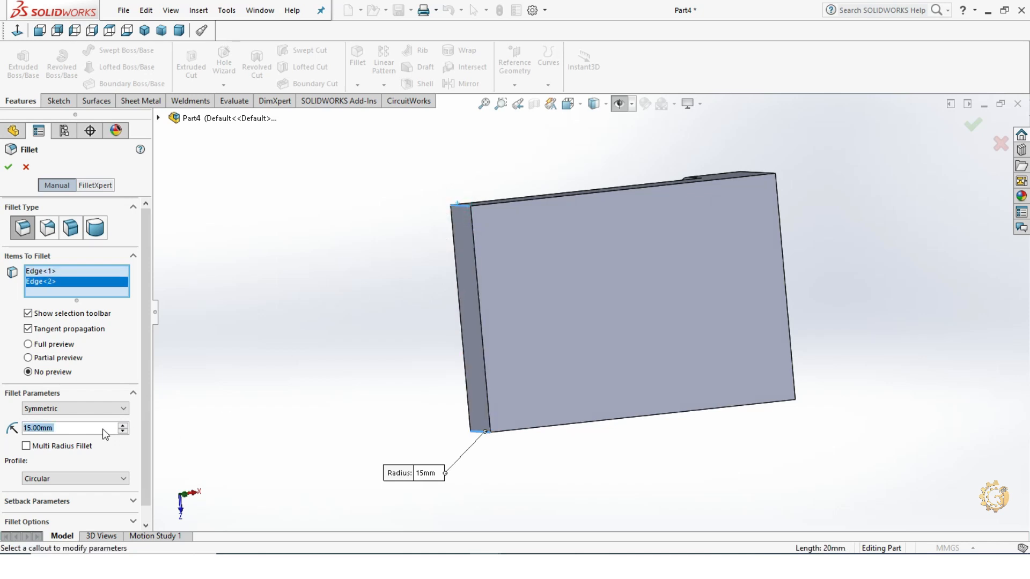
pyautogui.write('10')
pyautogui.press('Return')
pyautogui.click(8, 169)
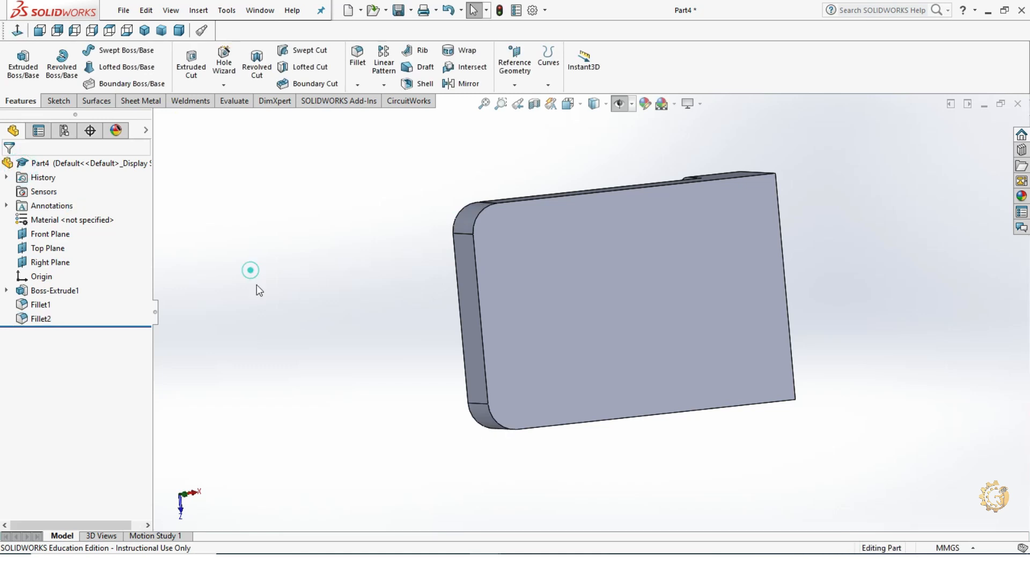
# Start a new sketch on the top face of the horizontal plate
pyautogui.moveTo(251, 274); pyautogui.dragTo(299, 242, button='middle')
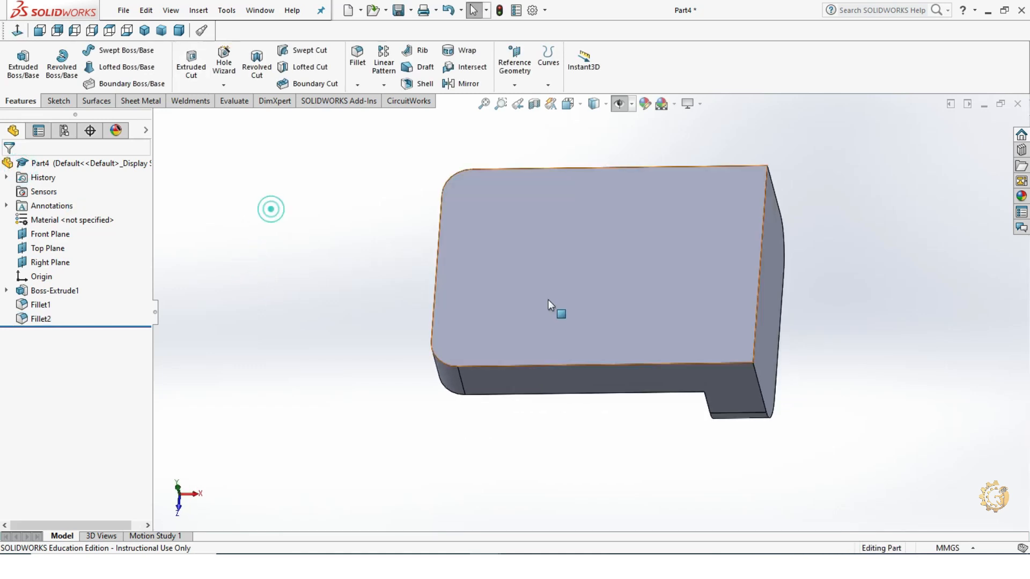
pyautogui.click(580, 304)
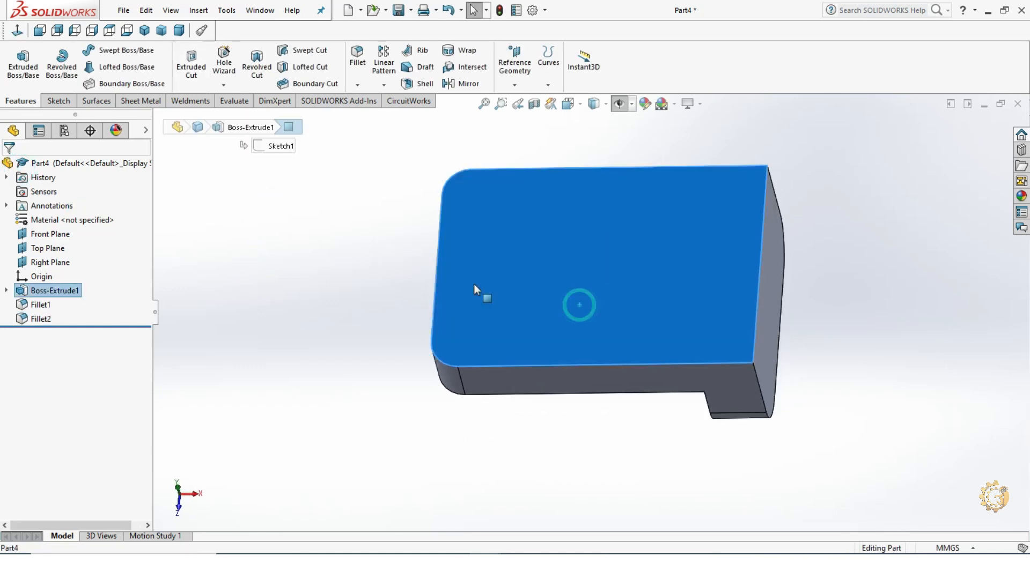
pyautogui.click(66, 102)
pyautogui.click(19, 59)
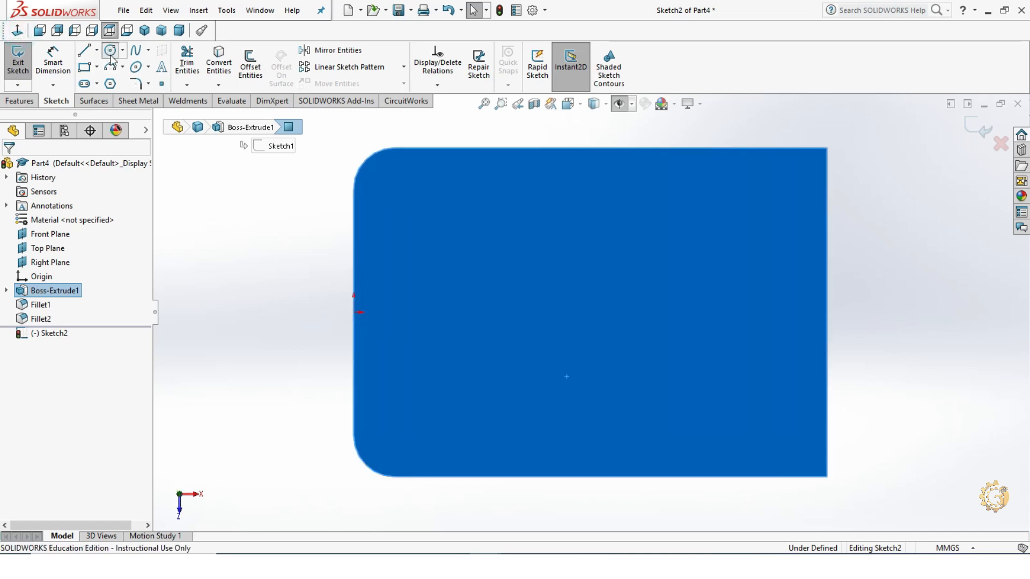
# Draw two circles centred on the plate's rounded corners, the upper one about 5.6 mm in radius and the lower one similar in size
pyautogui.click(111, 51)
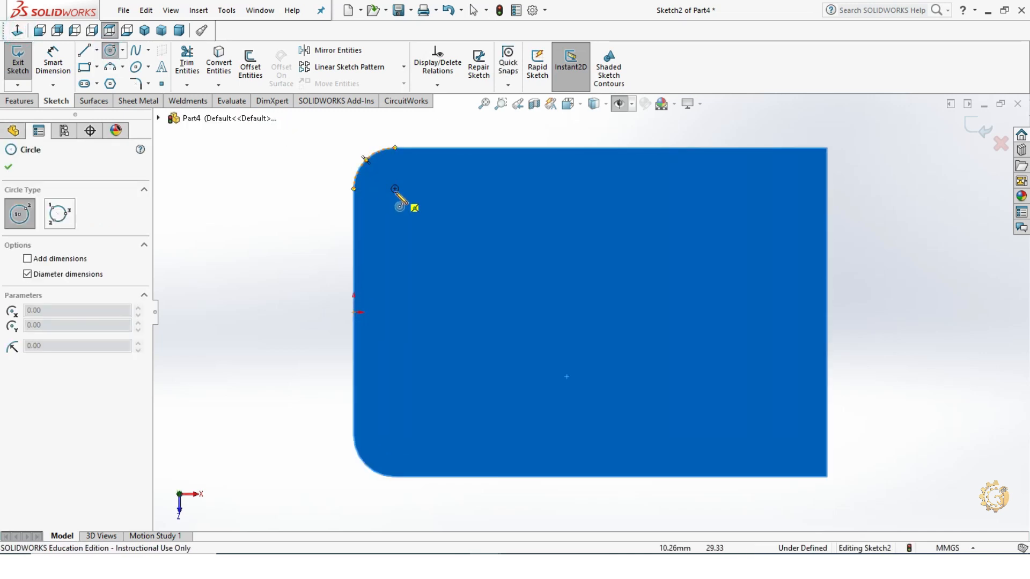
pyautogui.moveTo(395, 189); pyautogui.dragTo(407, 208)
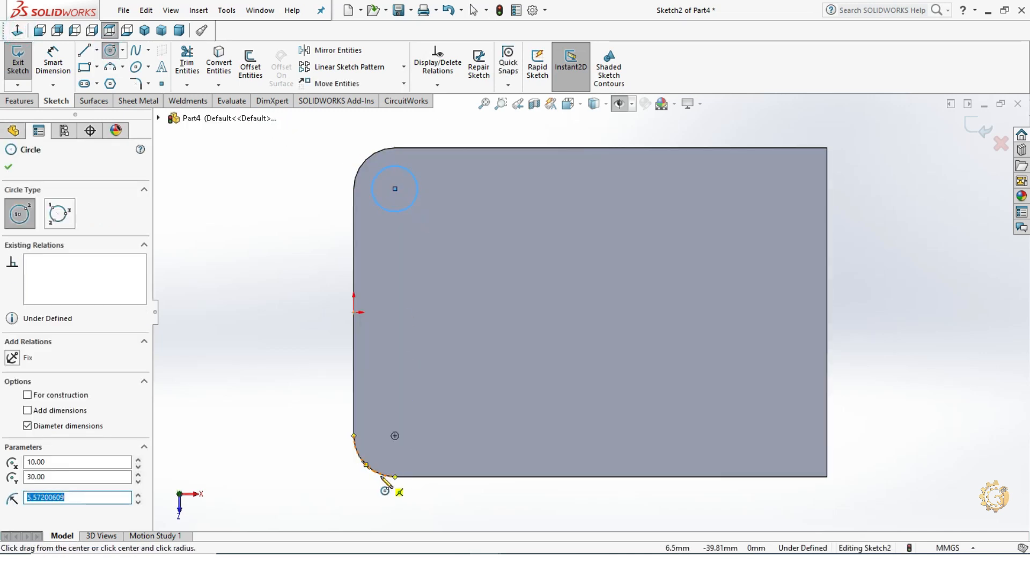
pyautogui.click(394, 436)
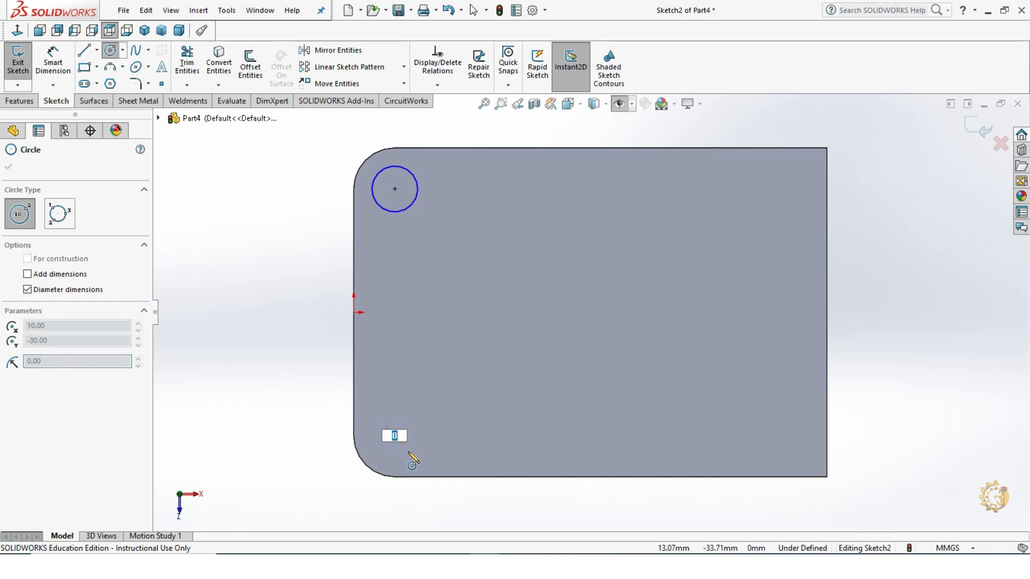
pyautogui.press('Return')
pyautogui.press('Escape')
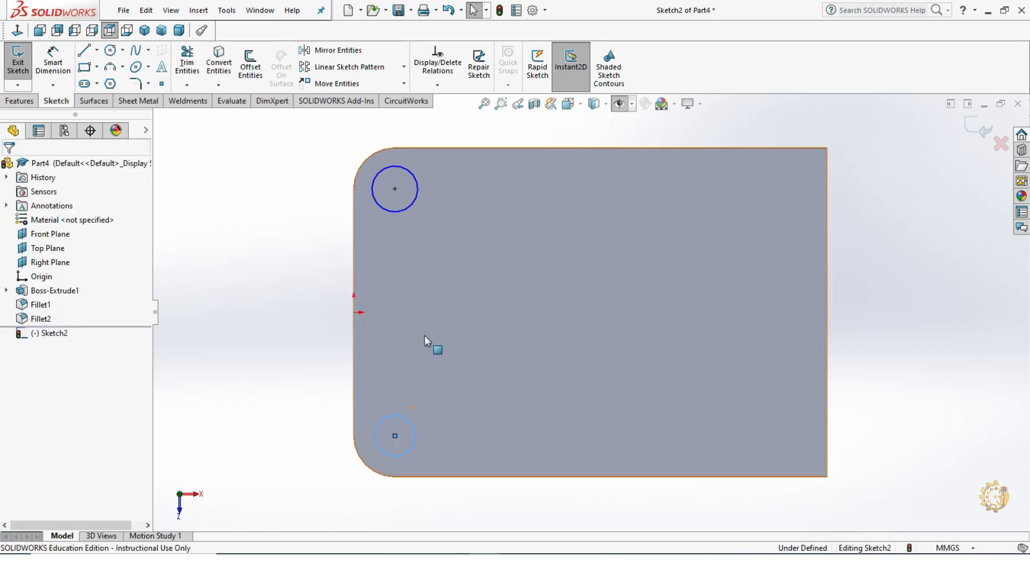
# Add an Equal relation between the two corner circles
pyautogui.keyDown('ctrl'); pyautogui.click(410, 207); pyautogui.keyUp('ctrl')
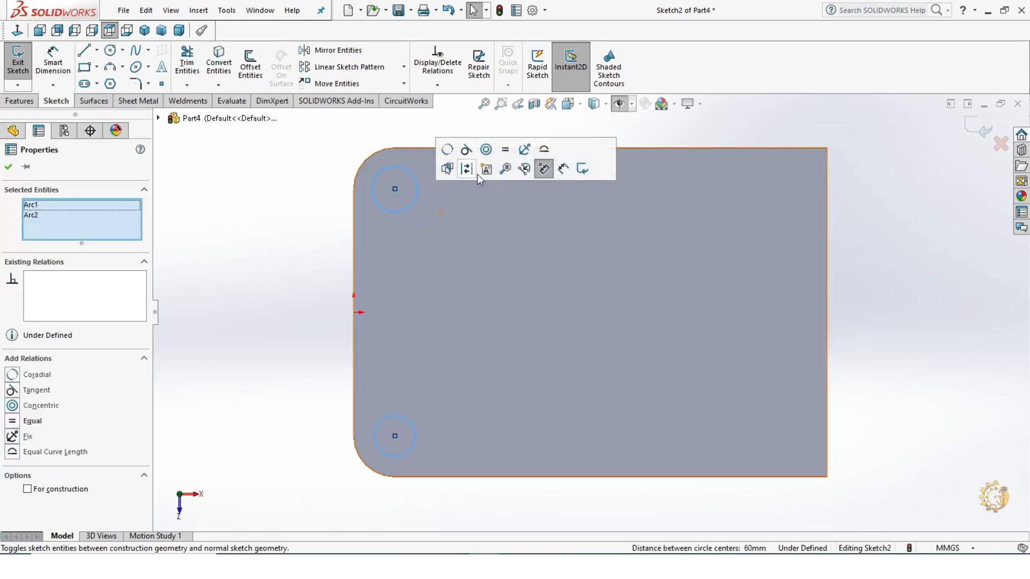
pyautogui.click(505, 150)
pyautogui.click(273, 287)
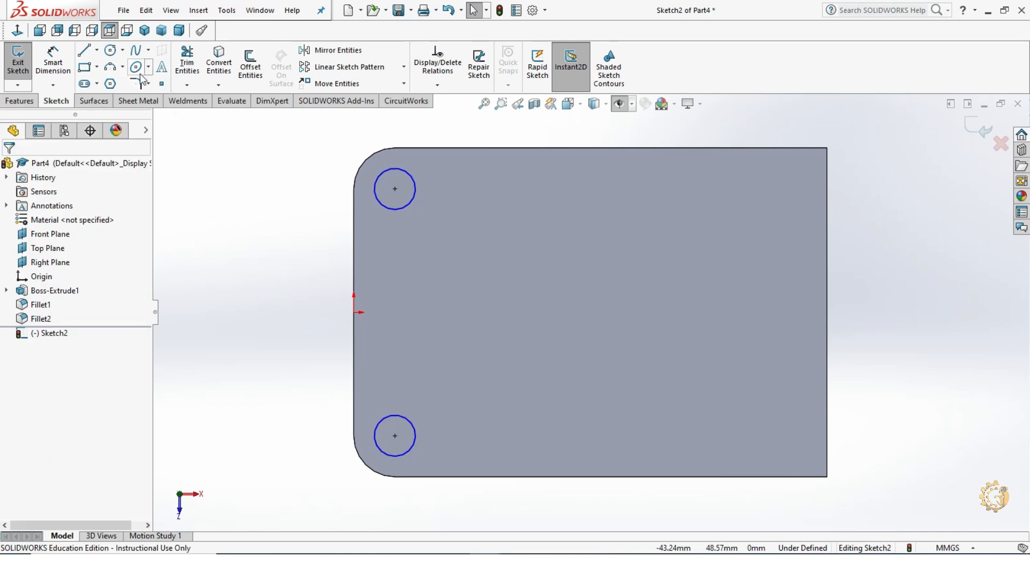
# Dimension the lower corner circle on the top plate with a 10 mm diameter
pyautogui.click(70, 73)
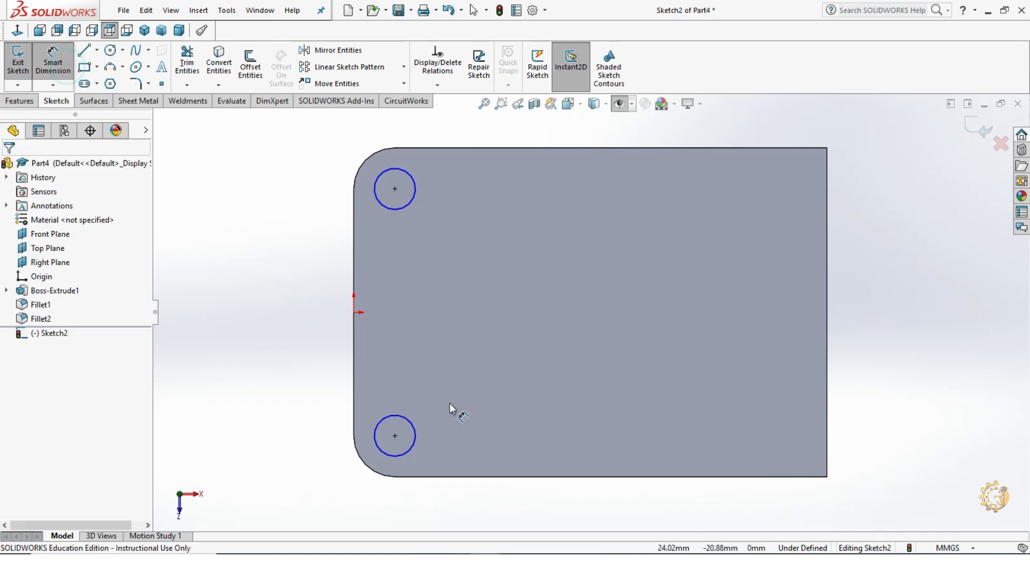
pyautogui.click(413, 427)
pyautogui.click(436, 375)
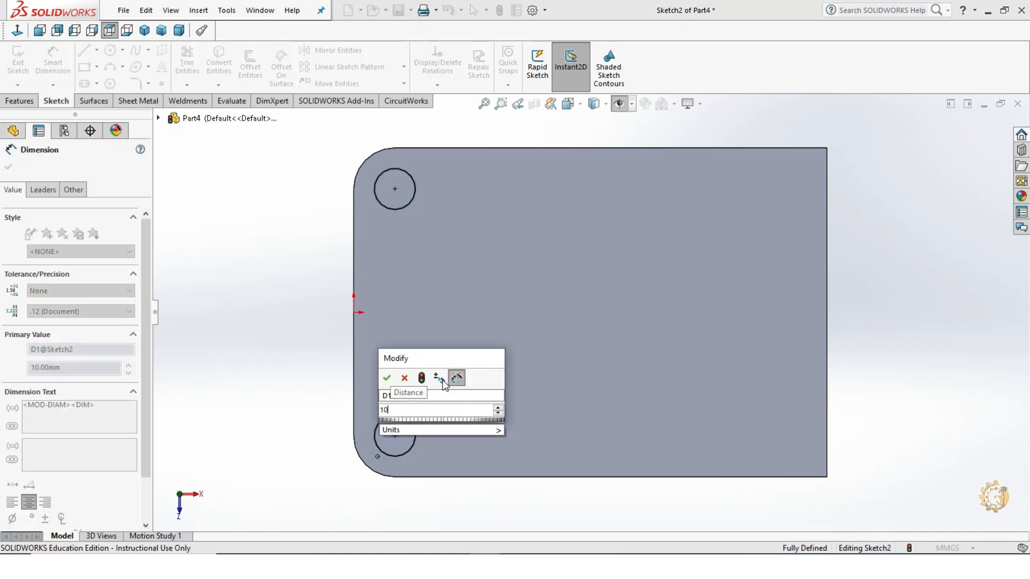
pyautogui.press('Return')
pyautogui.press('Escape')
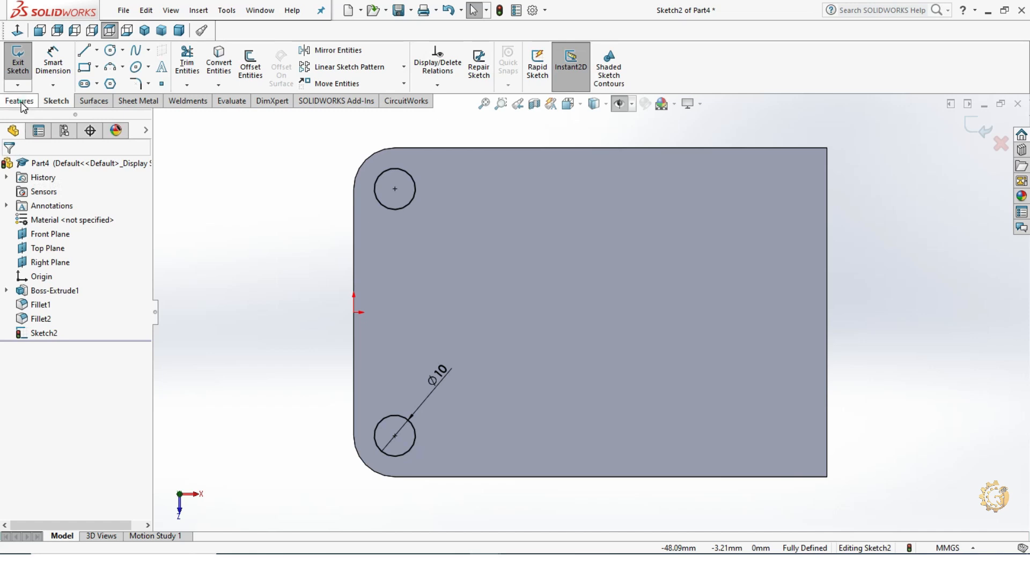
# Cut-extrude the two corner circles through the horizontal plate with a blind depth of 80 mm
pyautogui.click(21, 101)
pyautogui.click(191, 63)
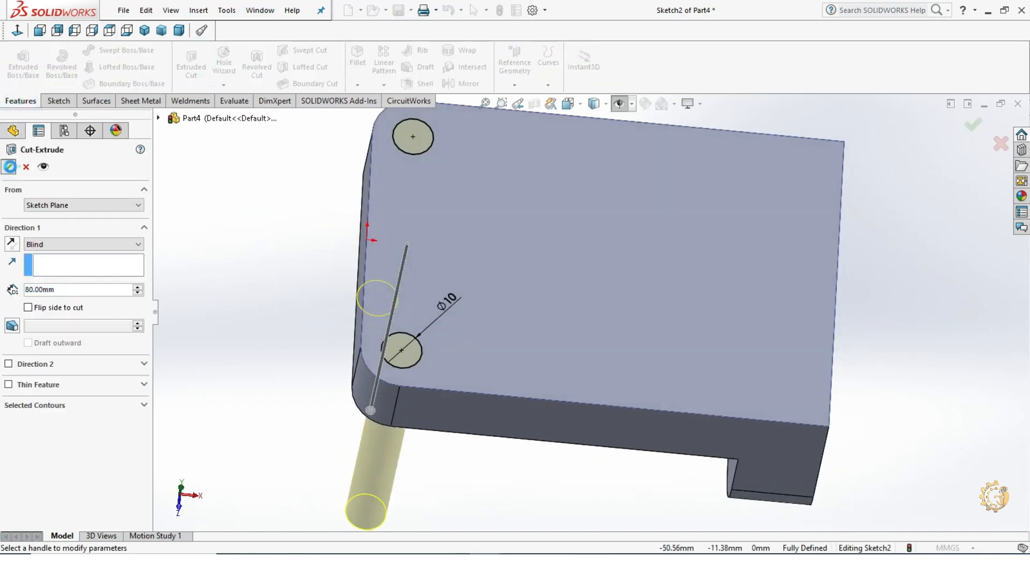
pyautogui.scroll(5, 590, 314)
pyautogui.moveTo(810, 389); pyautogui.dragTo(699, 336, button='middle')
# Start a new sketch on the outer face of the vertical leg
pyautogui.click(657, 329)
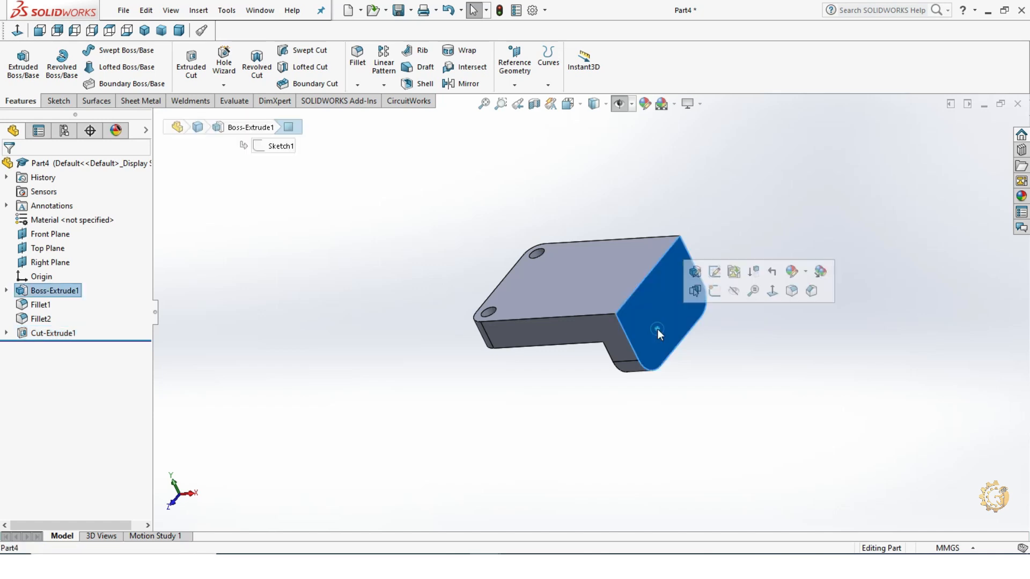
pyautogui.click(60, 102)
pyautogui.click(18, 56)
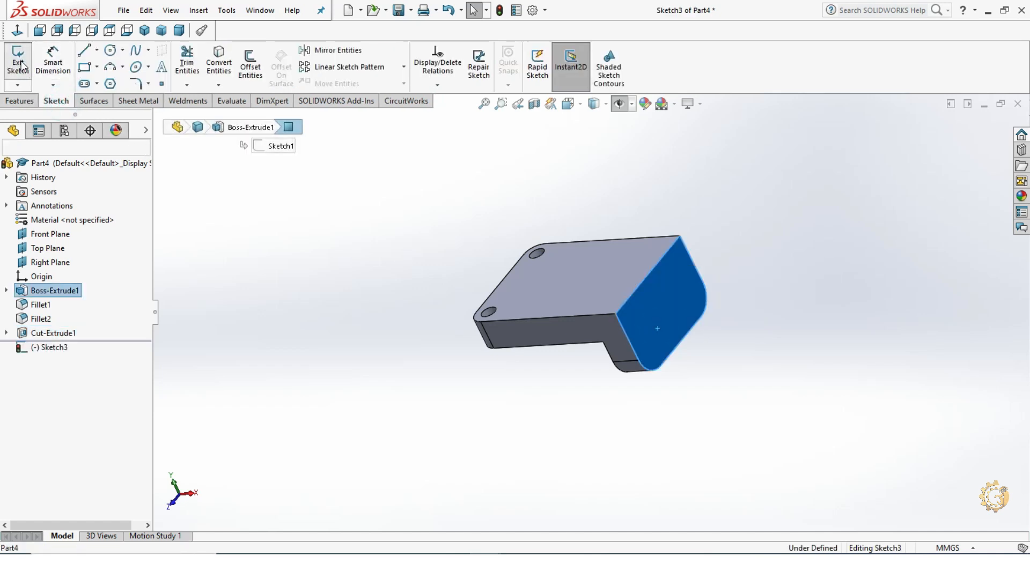
# Draw two circles centred on the leg's rounded corners, the left one about 6.7 mm in radius and the right one slightly smaller
pyautogui.click(109, 51)
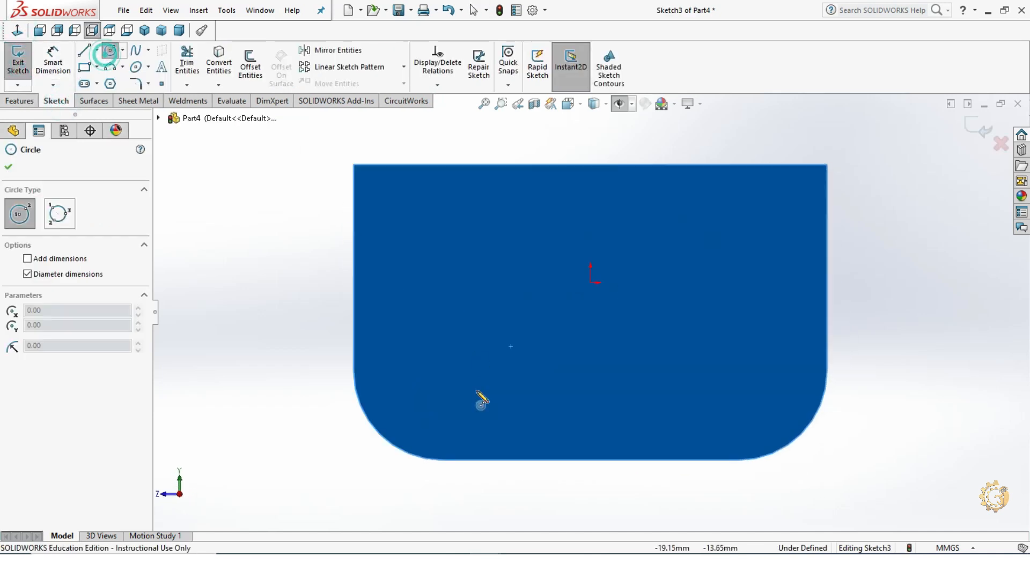
pyautogui.click(443, 371)
pyautogui.click(470, 400)
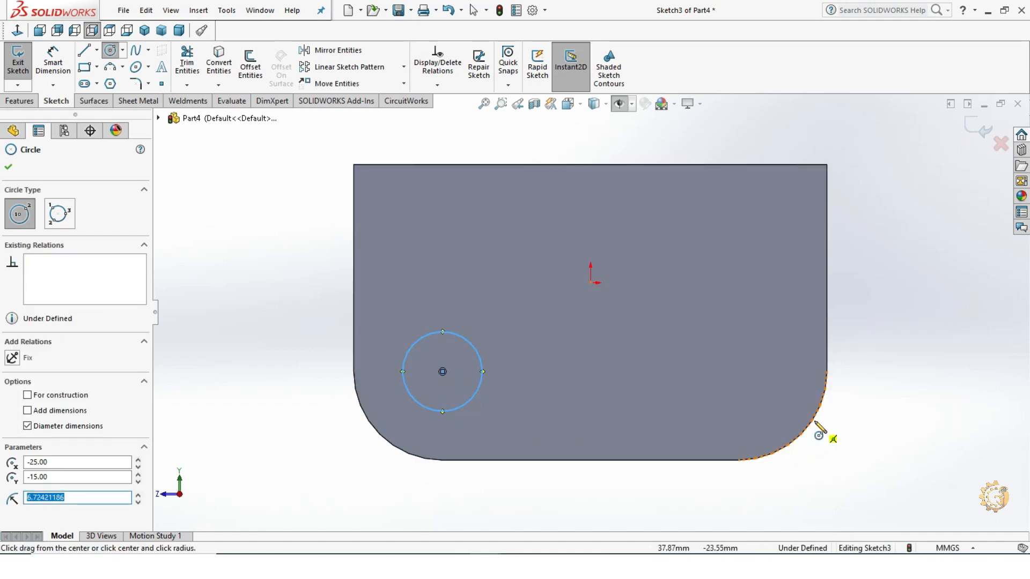
pyautogui.click(738, 371)
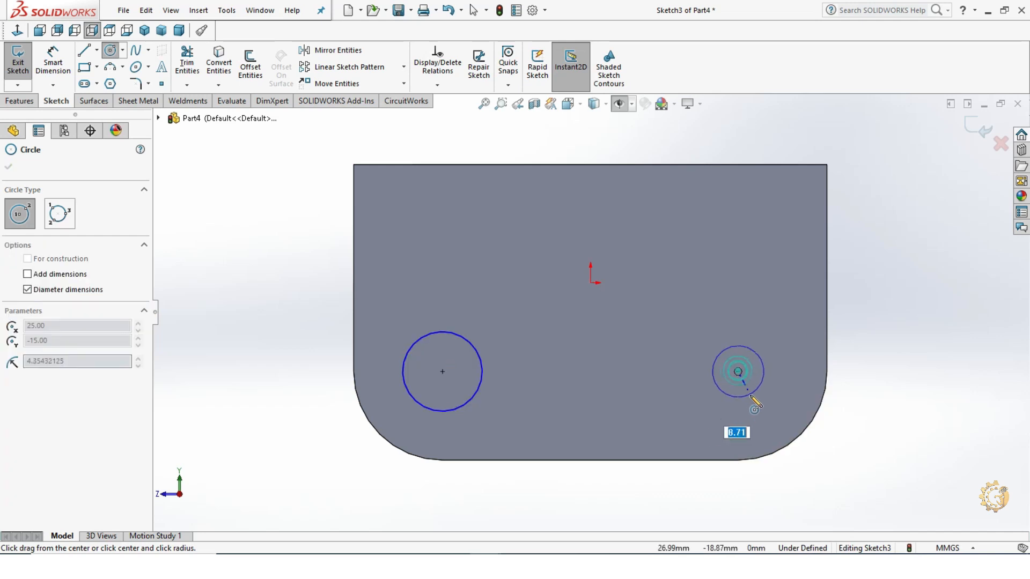
pyautogui.click(753, 402)
pyautogui.press('Escape')
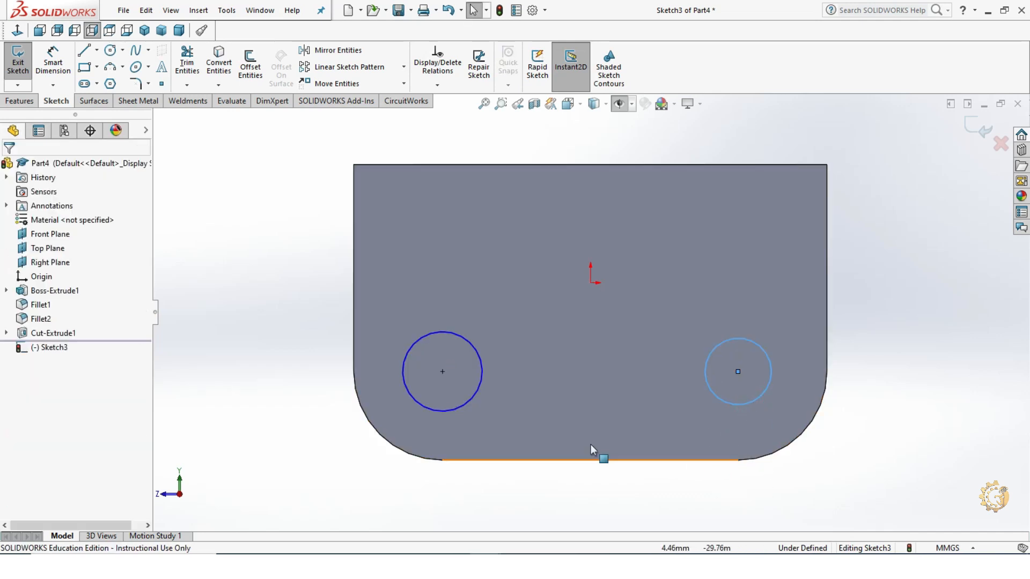
# Add an Equal relation between the two circles on the vertical leg
pyautogui.click(483, 371)
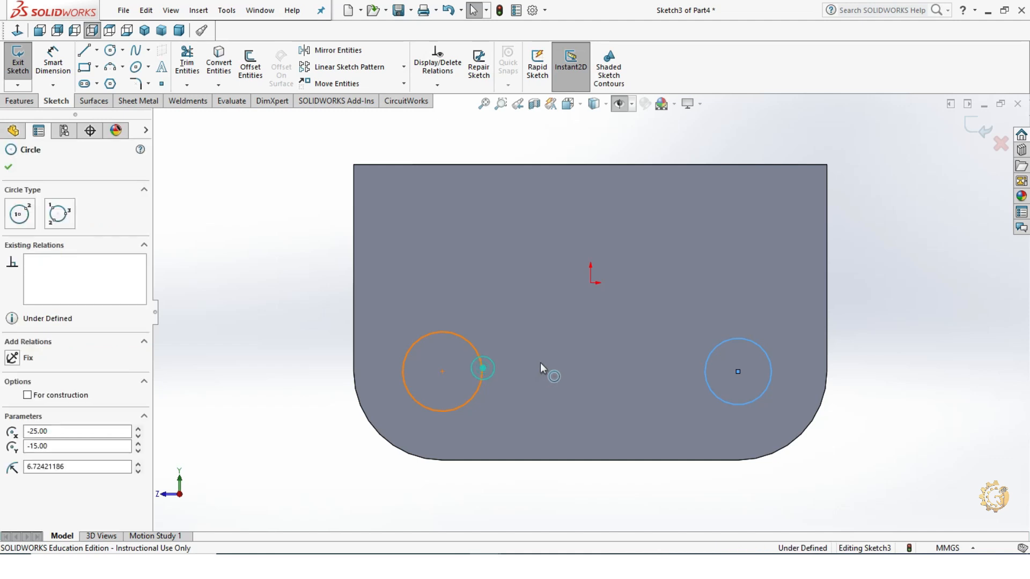
pyautogui.keyDown('ctrl'); pyautogui.click(704, 371); pyautogui.keyUp('ctrl')
pyautogui.click(579, 311)
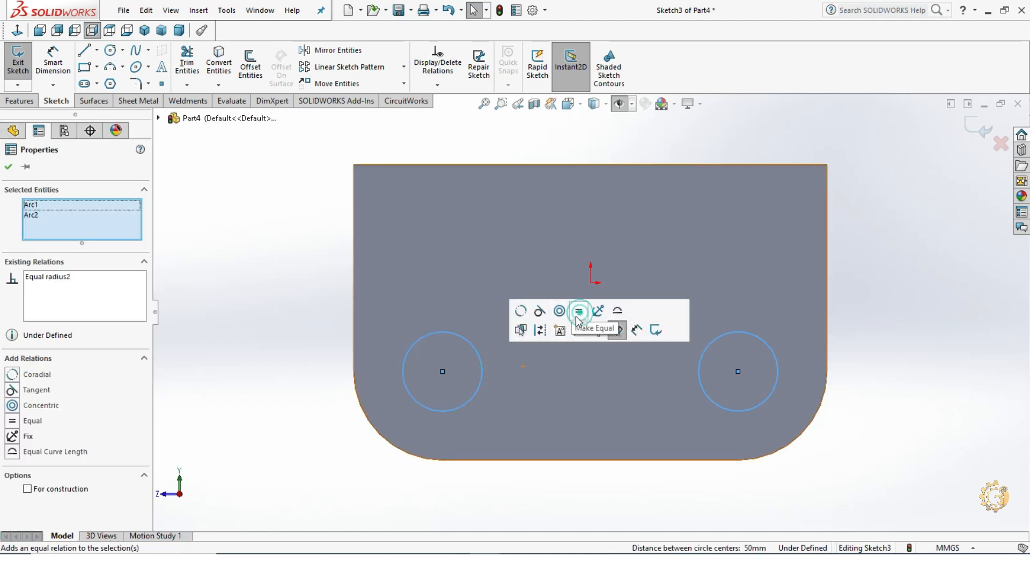
pyautogui.click(232, 230)
# Dimension the left circle on the vertical leg with a 10 mm diameter
pyautogui.click(57, 49)
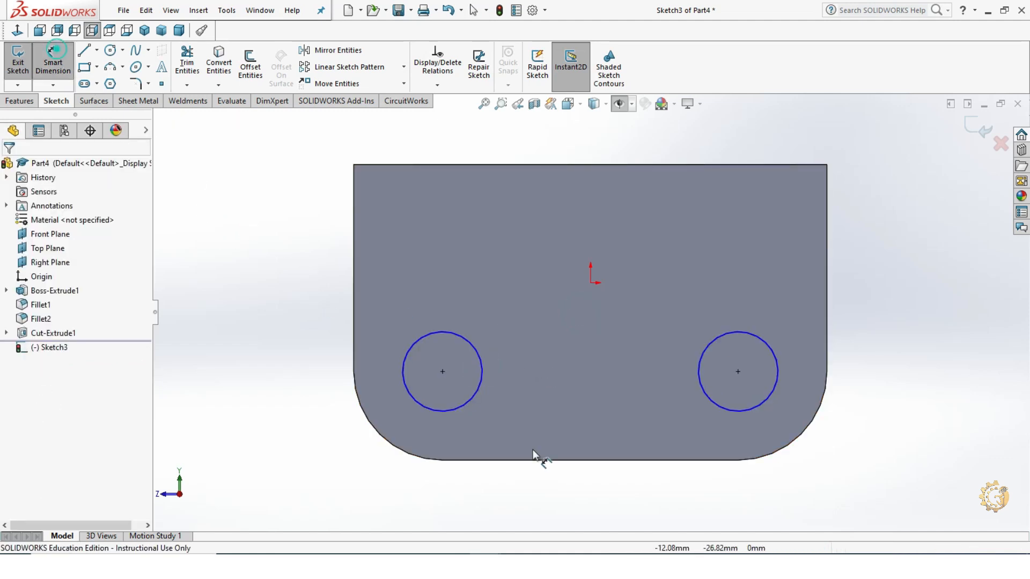
pyautogui.click(478, 388)
pyautogui.click(529, 411)
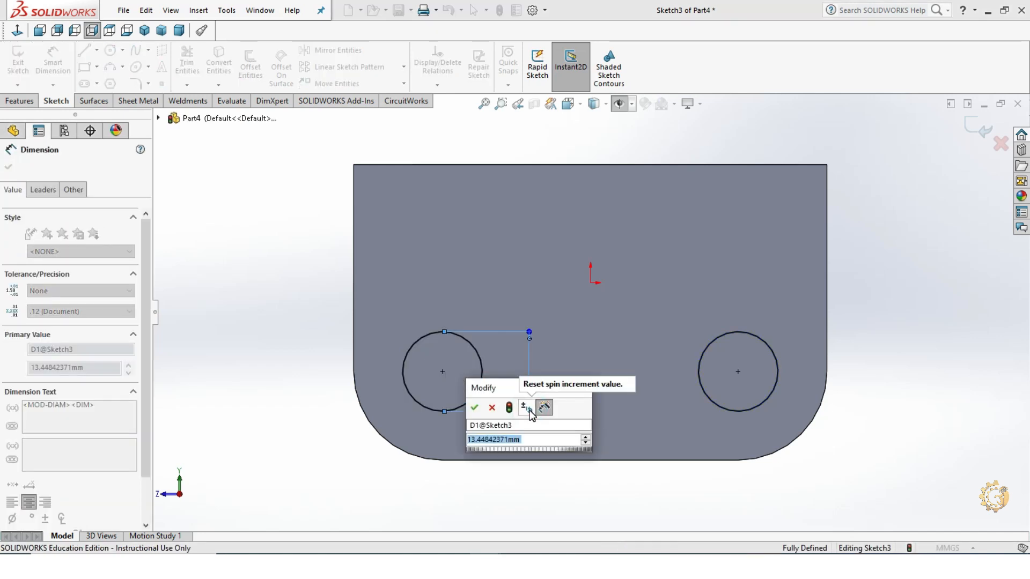
pyautogui.write('10')
pyautogui.press('Return')
pyautogui.press('Escape')
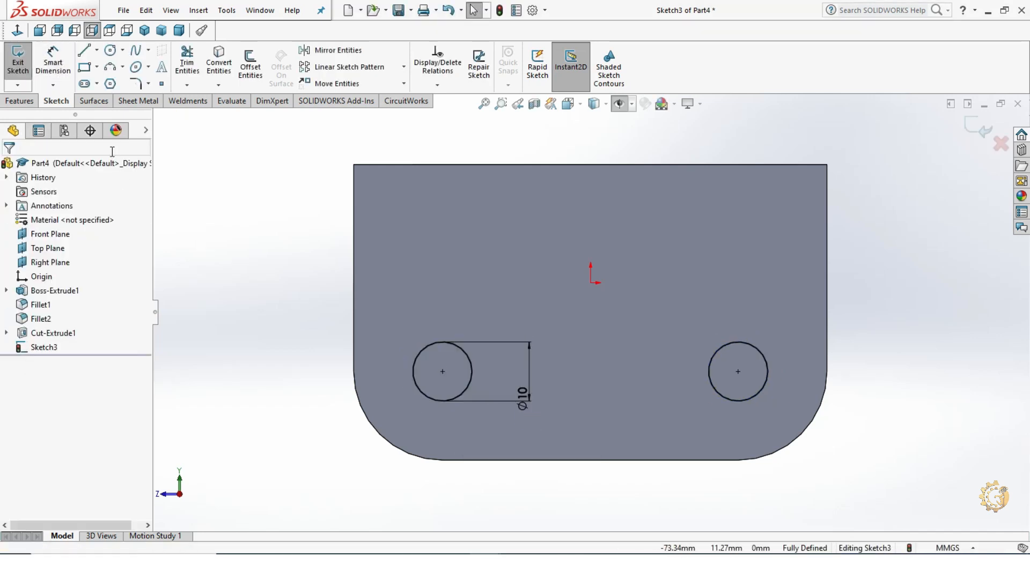
# Cut-extrude the two circles through the vertical leg with a blind depth of 80 mm
pyautogui.click(22, 102)
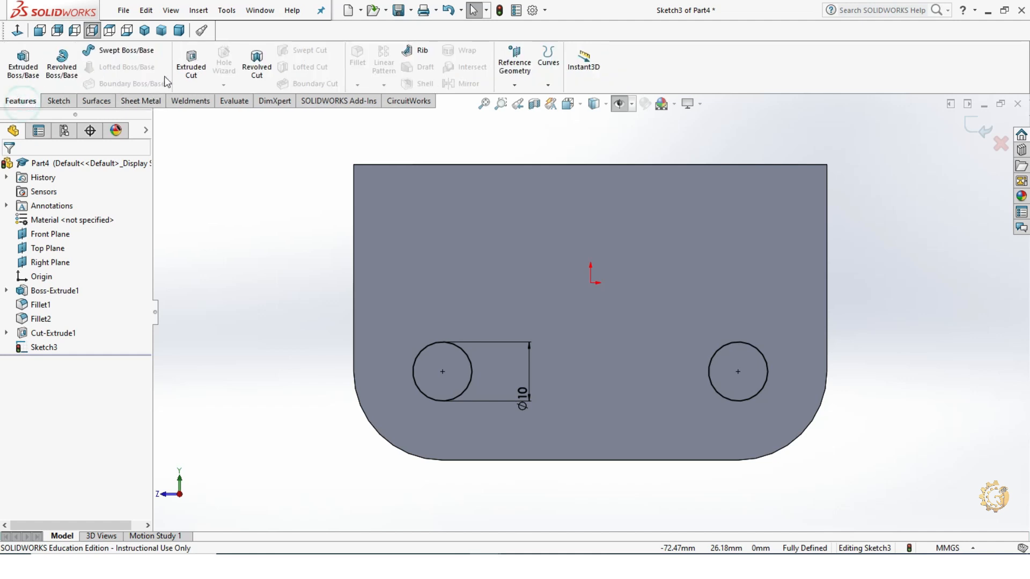
pyautogui.click(191, 62)
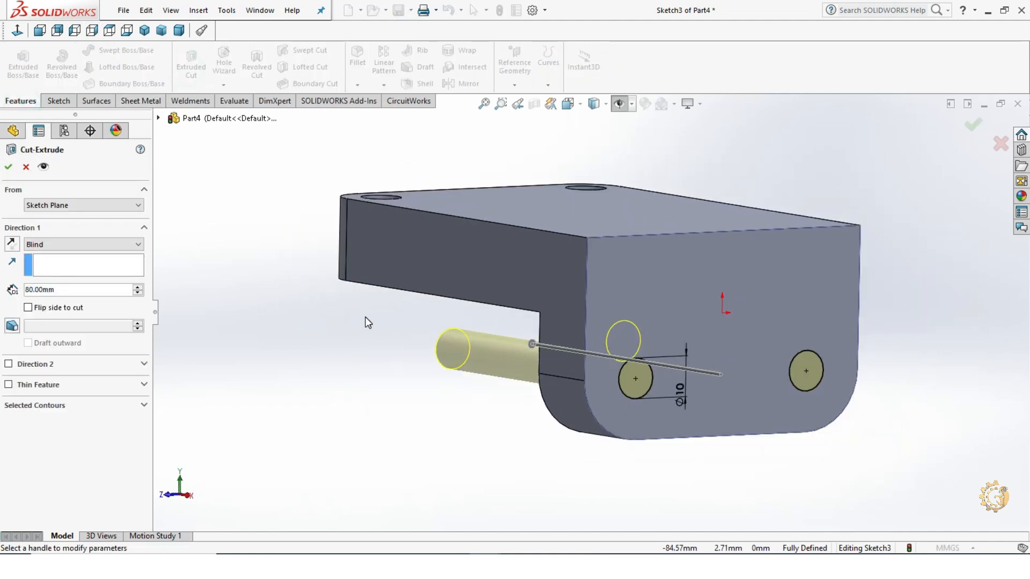
pyautogui.click(9, 167)
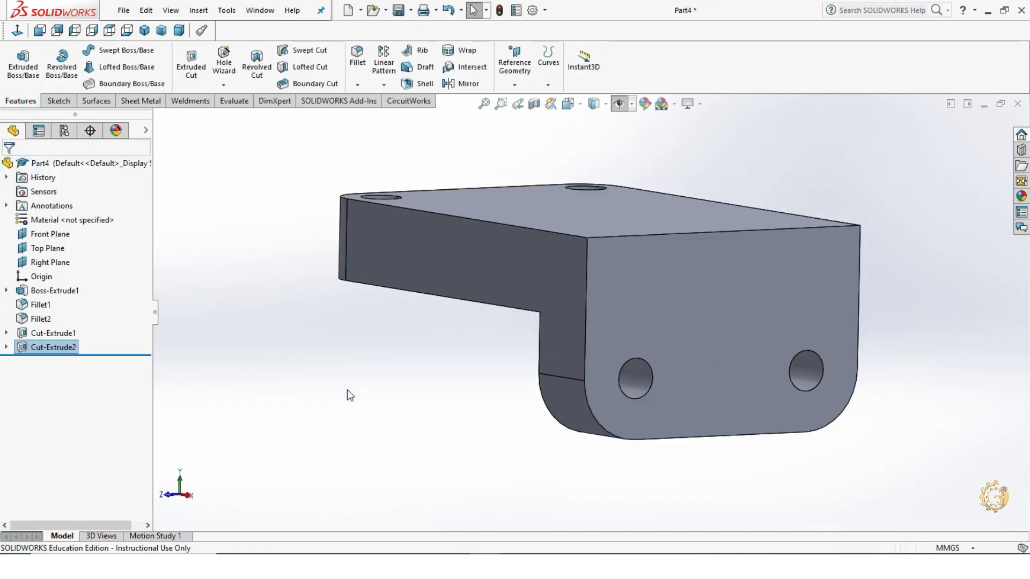
# Start a new sketch on the top face of the horizontal plate and view it face-on
pyautogui.click(651, 216)
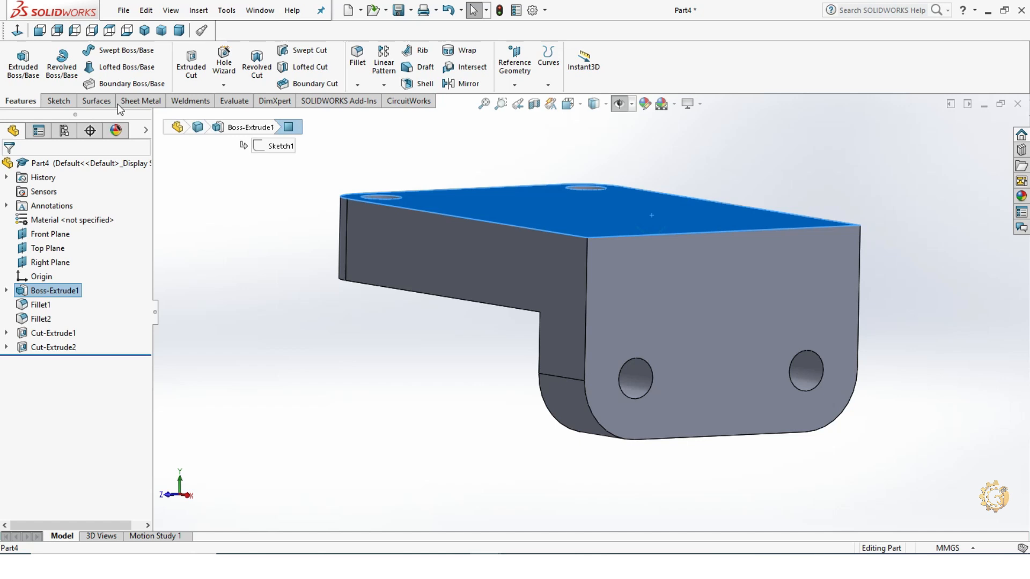
pyautogui.click(60, 100)
pyautogui.click(21, 67)
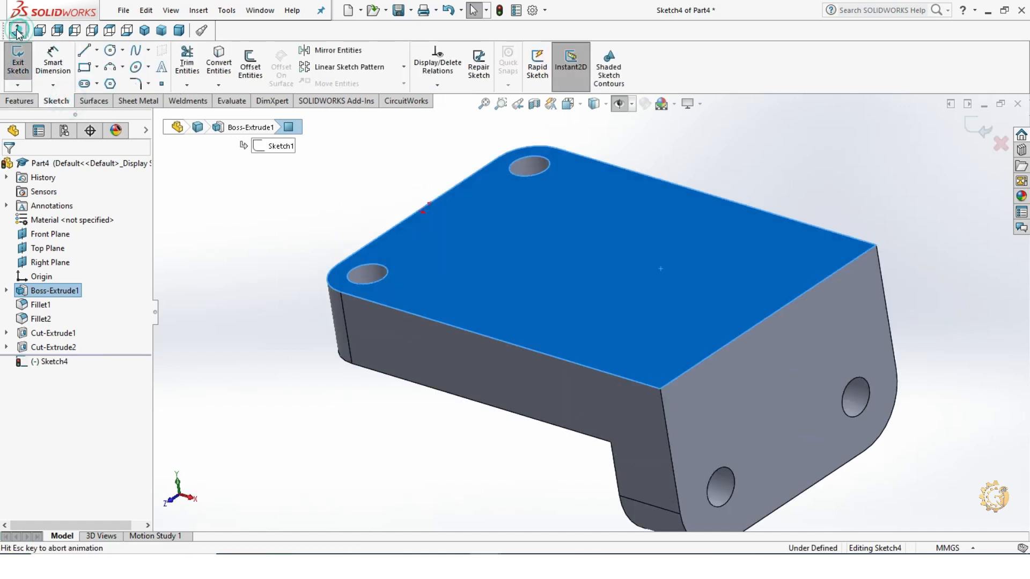
pyautogui.scroll(-1, 864, 274)
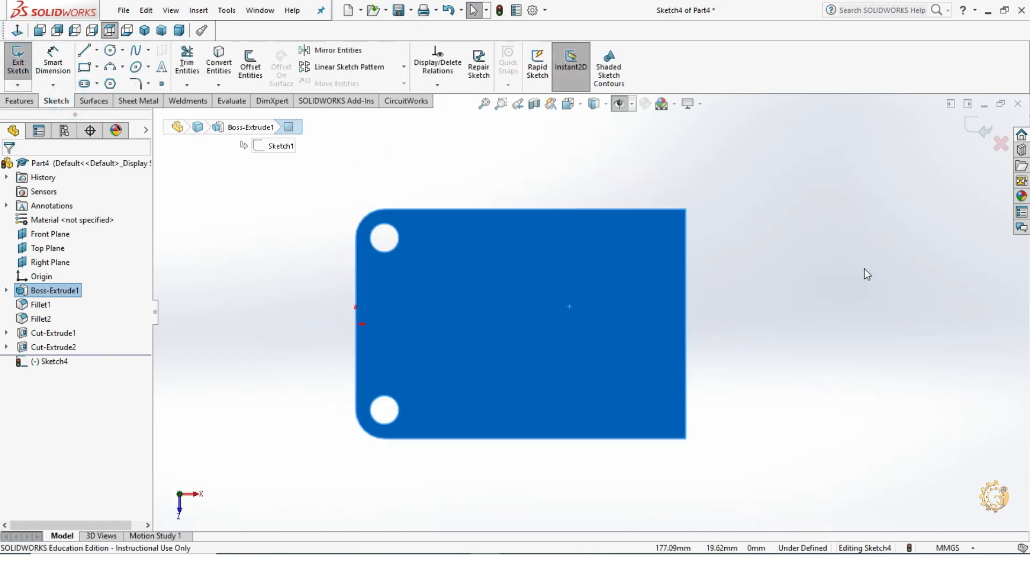
# Draw a corner rectangle outward from the plate's straight end edge, about 4.2 mm wide and 19.5 mm long
pyautogui.click(84, 67)
pyautogui.click(686, 285)
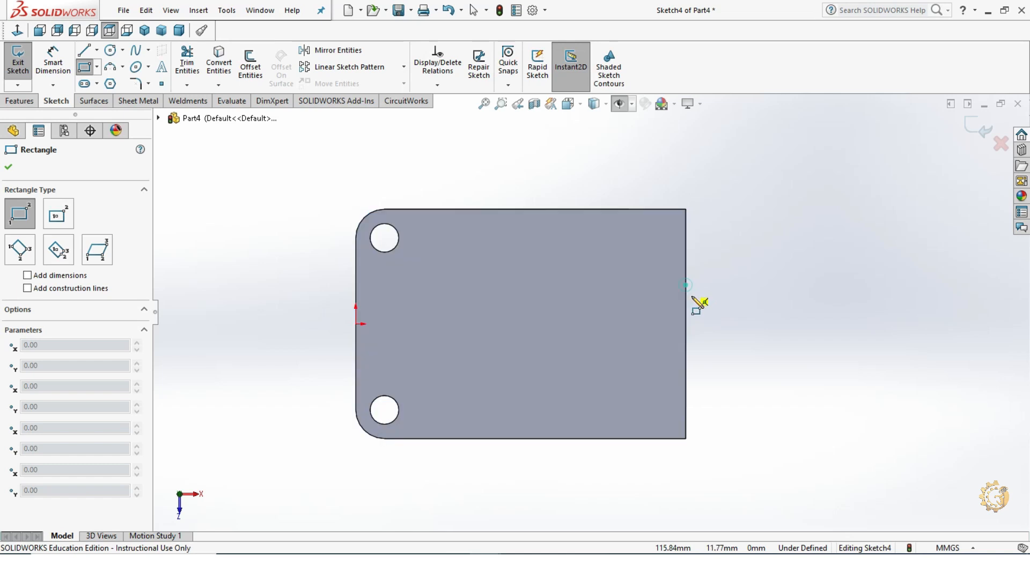
pyautogui.click(698, 341)
pyautogui.press('Escape')
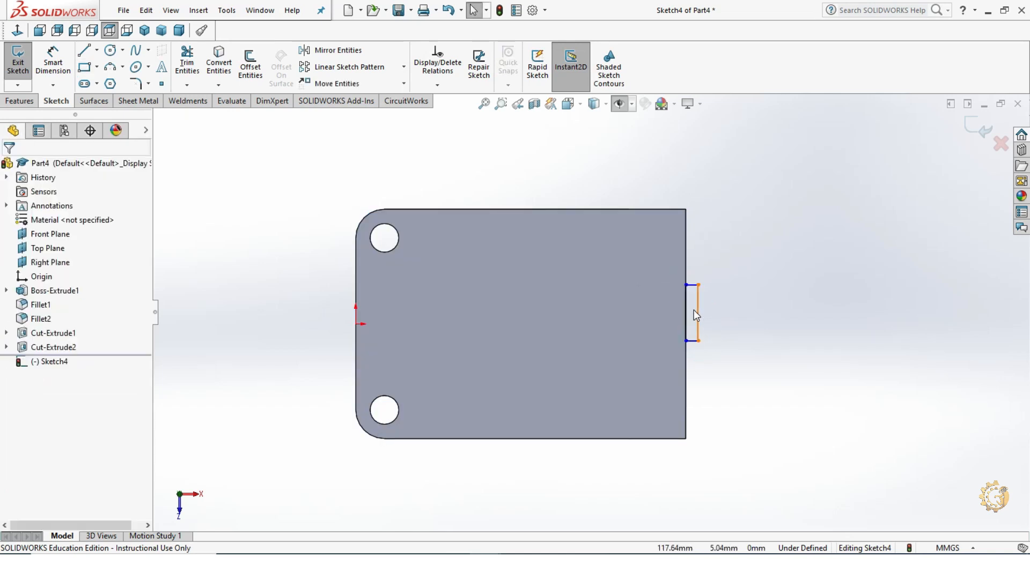
# Add a Horizontal relation between the midpoint of the rectangle's outer edge and the origin
pyautogui.click(698, 315)
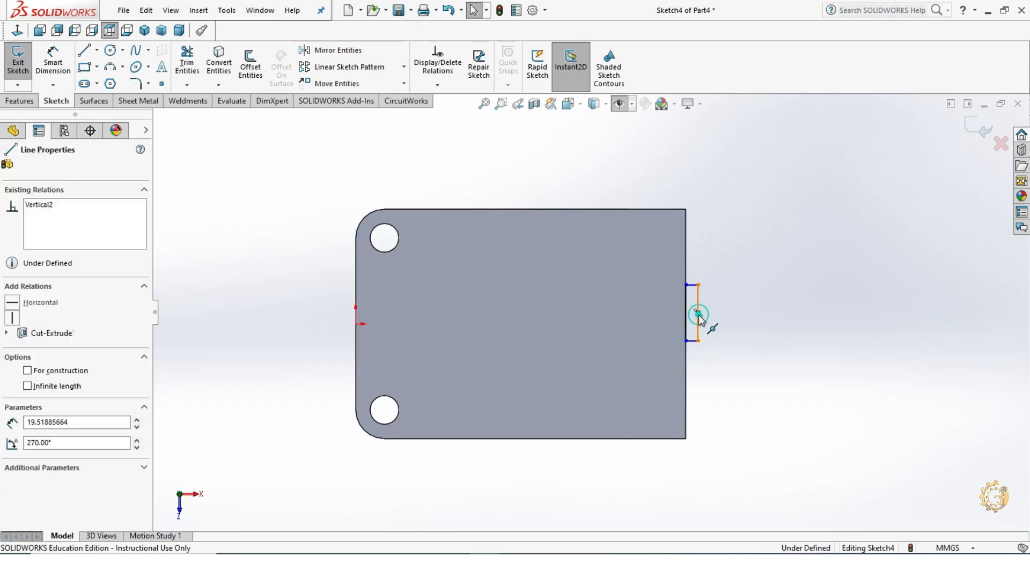
pyautogui.keyDown('ctrl'); pyautogui.click(356, 325); pyautogui.keyUp('ctrl')
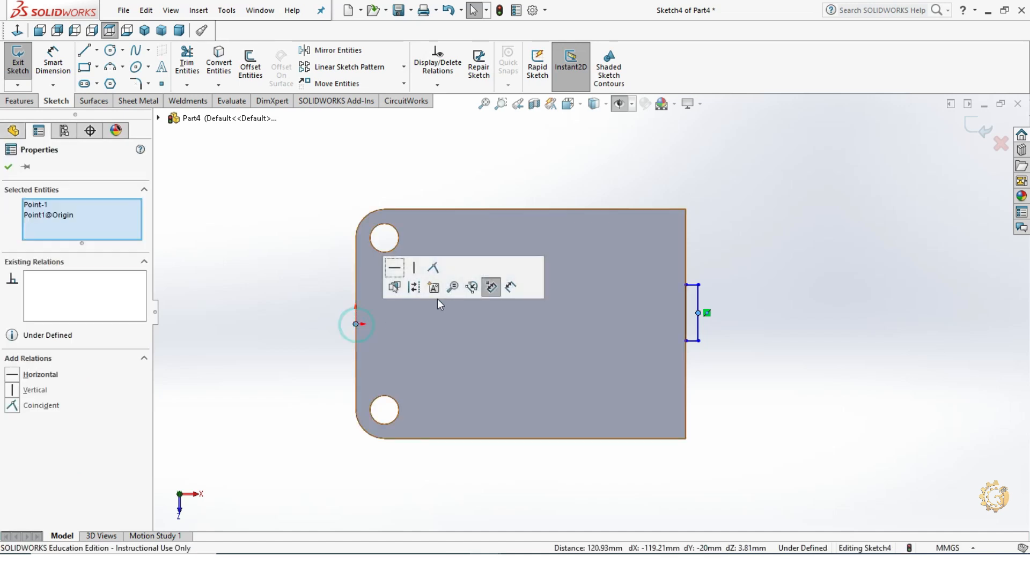
pyautogui.click(396, 271)
pyautogui.click(800, 390)
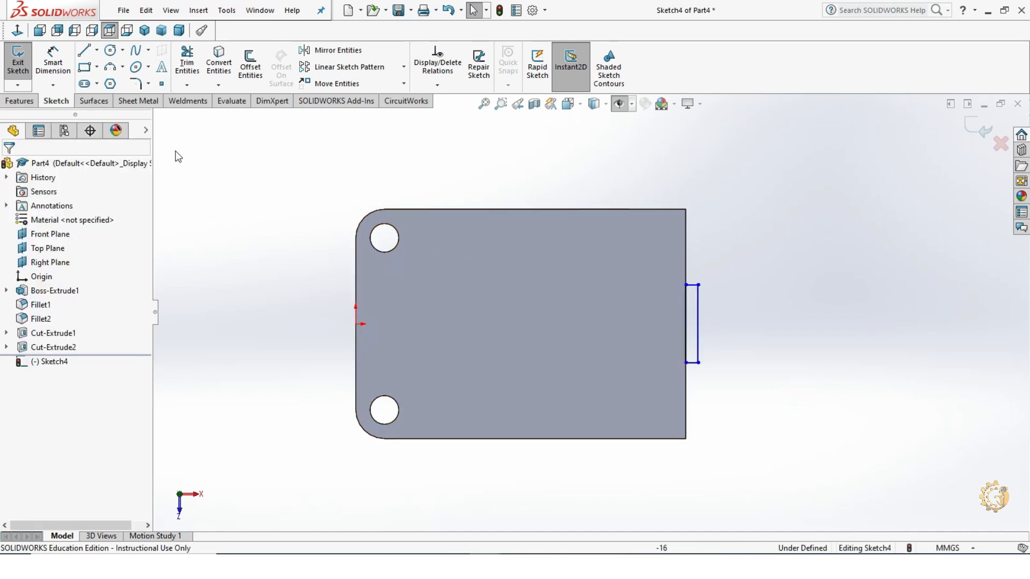
# Dimension the rectangle 5 mm wide and 20 mm long
pyautogui.click(52, 58)
pyautogui.click(691, 293)
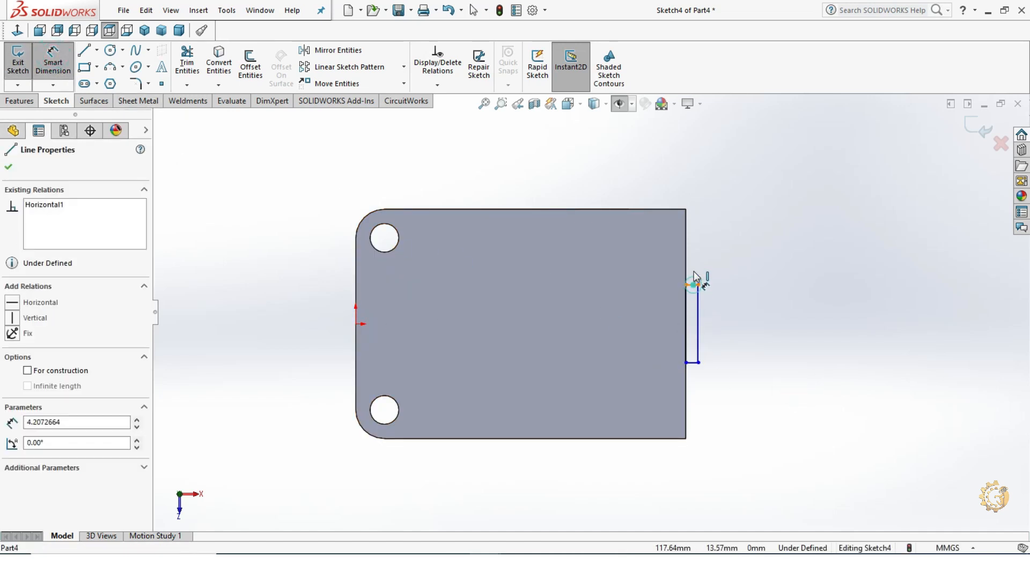
pyautogui.click(695, 262)
pyautogui.press('Return')
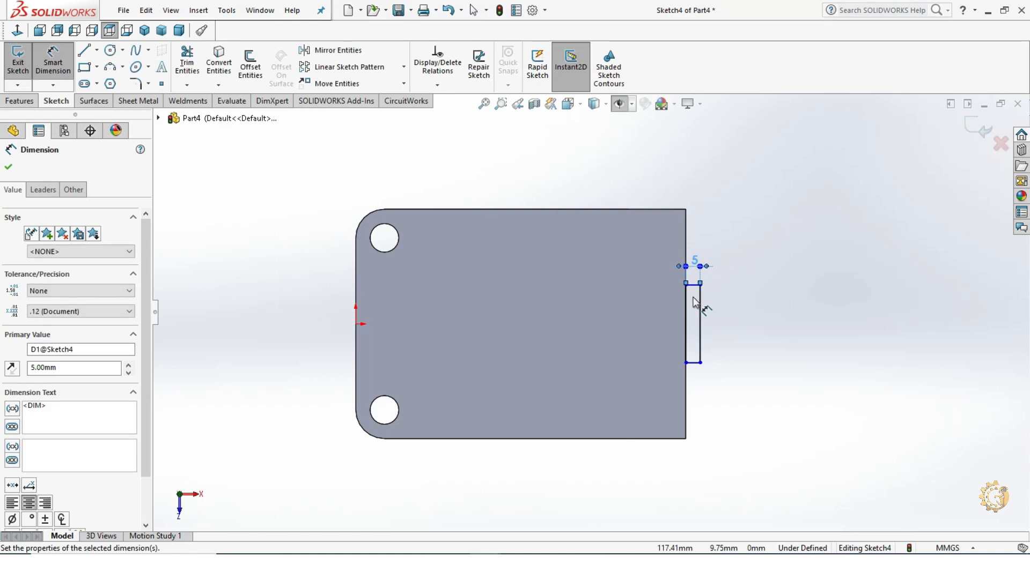
pyautogui.click(700, 309)
pyautogui.click(730, 319)
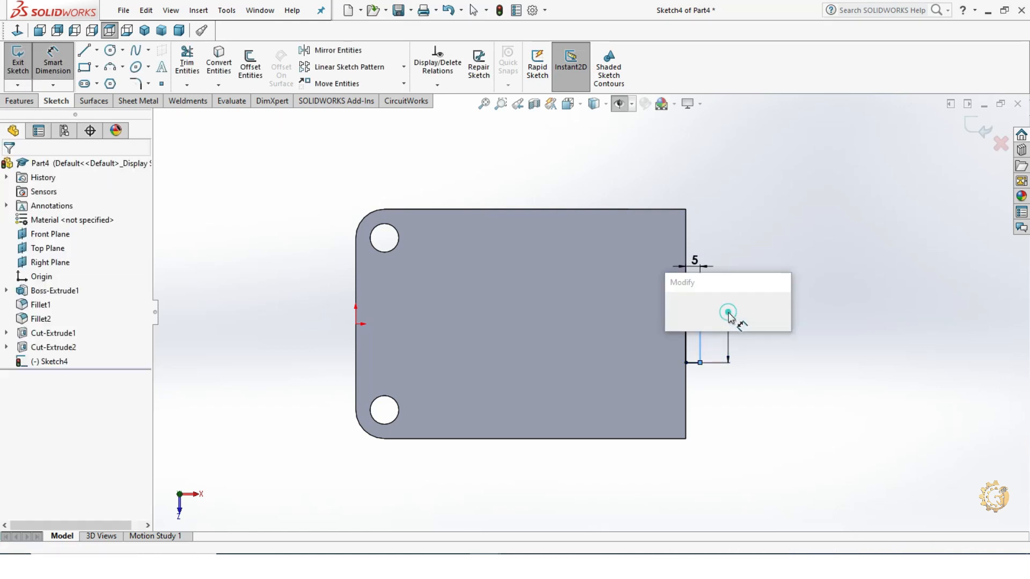
pyautogui.write('20')
pyautogui.press('Return')
pyautogui.press('Escape')
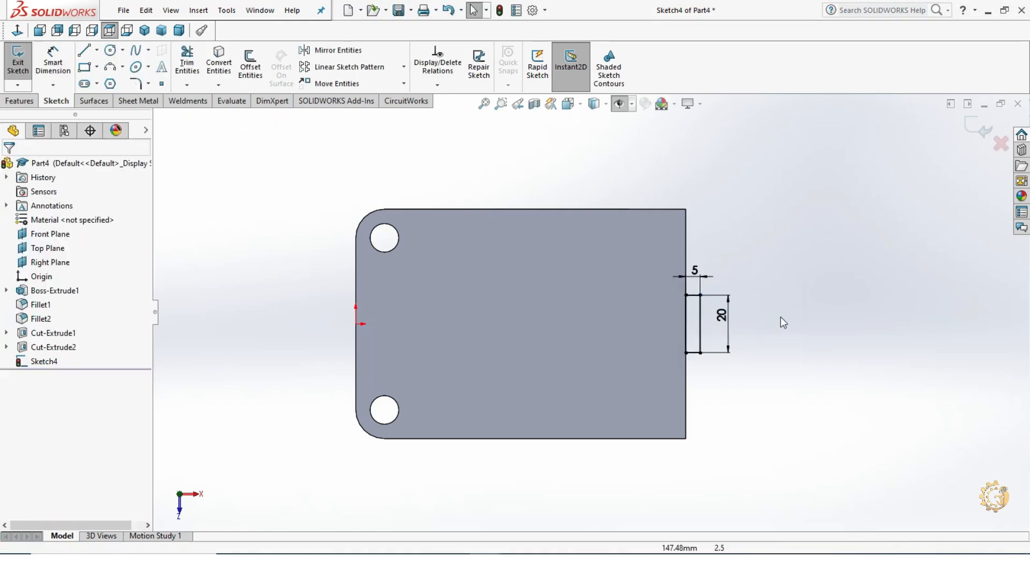
# Extrude the rectangle as a boss with the Up To Surface end condition, ending at the bottom face of the vertical leg
pyautogui.click(20, 102)
pyautogui.click(23, 61)
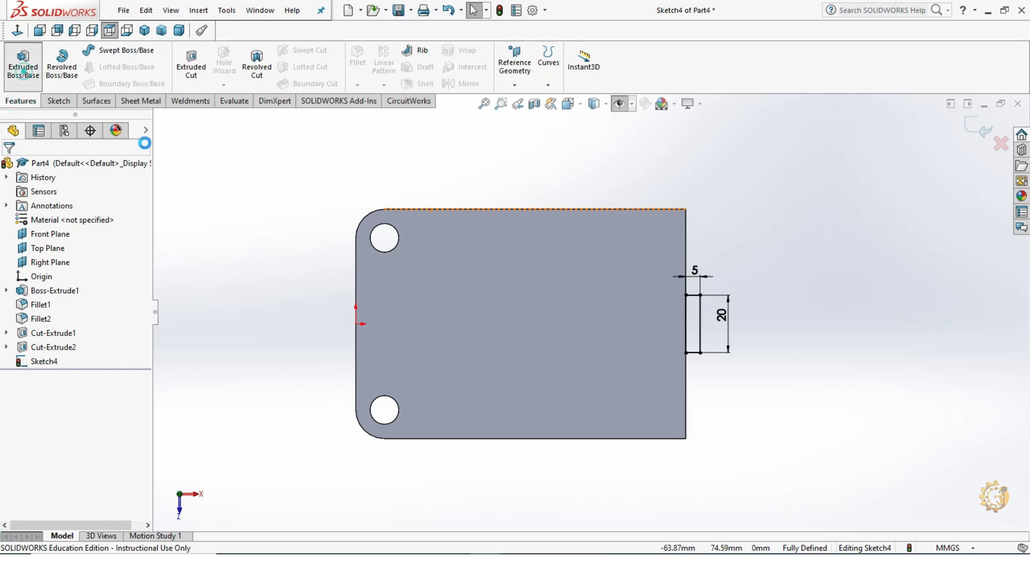
pyautogui.click(72, 244)
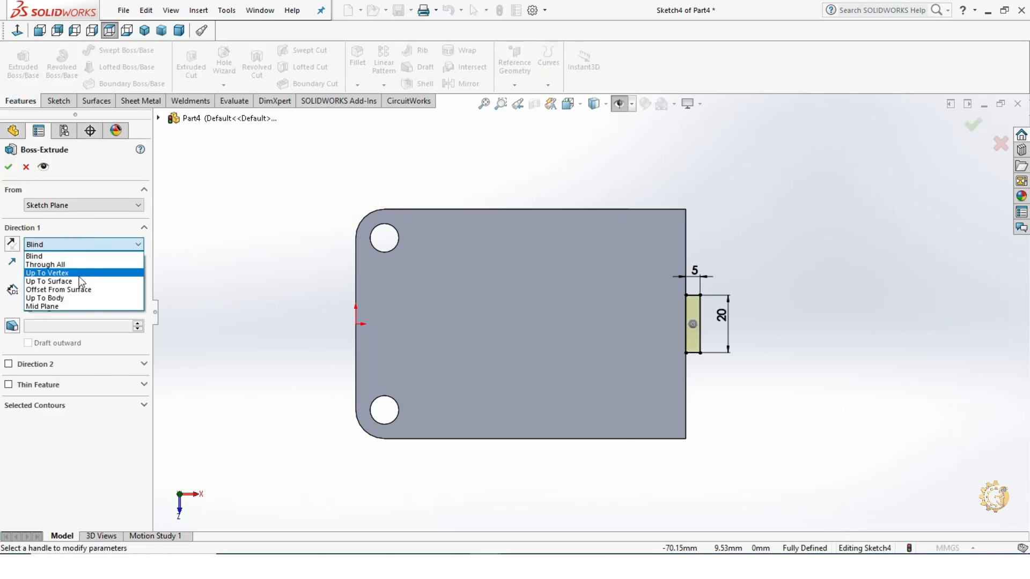
pyautogui.click(81, 281)
pyautogui.moveTo(260, 370); pyautogui.dragTo(205, 246, button='middle')
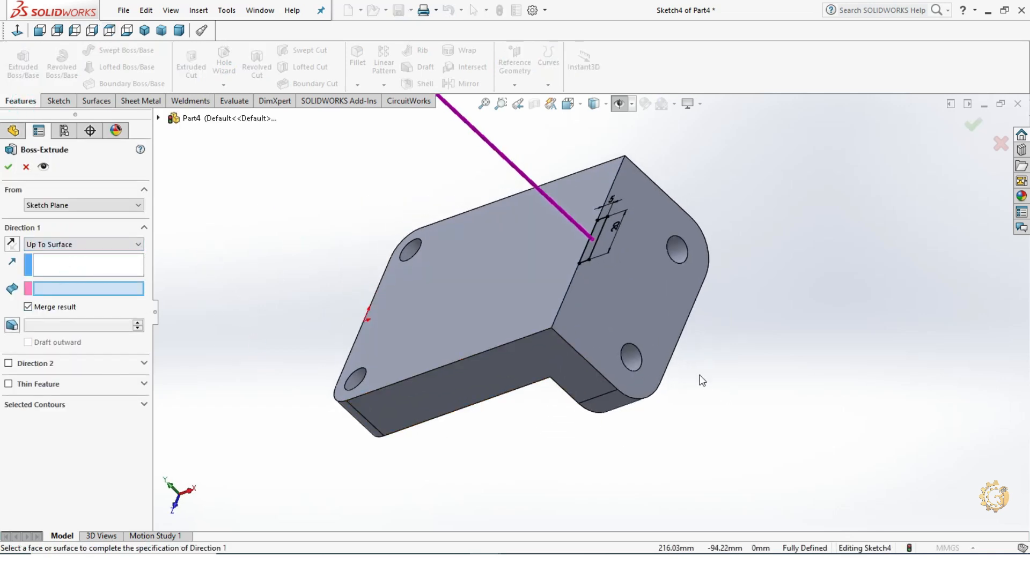
pyautogui.moveTo(701, 381)
pyautogui.mouseDown(button='middle')
pyautogui.moveTo(662, 317)
pyautogui.moveTo(604, 298)
pyautogui.moveTo(806, 417)
pyautogui.moveTo(711, 403)
pyautogui.mouseUp(button='middle')
pyautogui.click(603, 298)
pyautogui.click(9, 167)
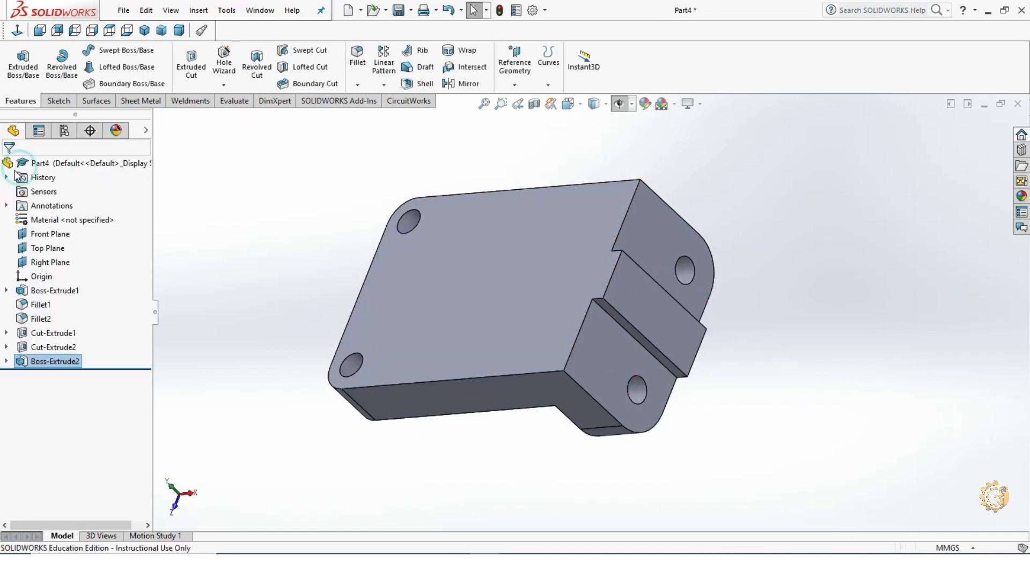
# Start a sketch on the plate's large outer face and draw a circle about 14.9 mm in diameter near its centre
pyautogui.click(853, 310)
pyautogui.moveTo(855, 313); pyautogui.dragTo(871, 289, button='middle')
pyautogui.click(547, 305)
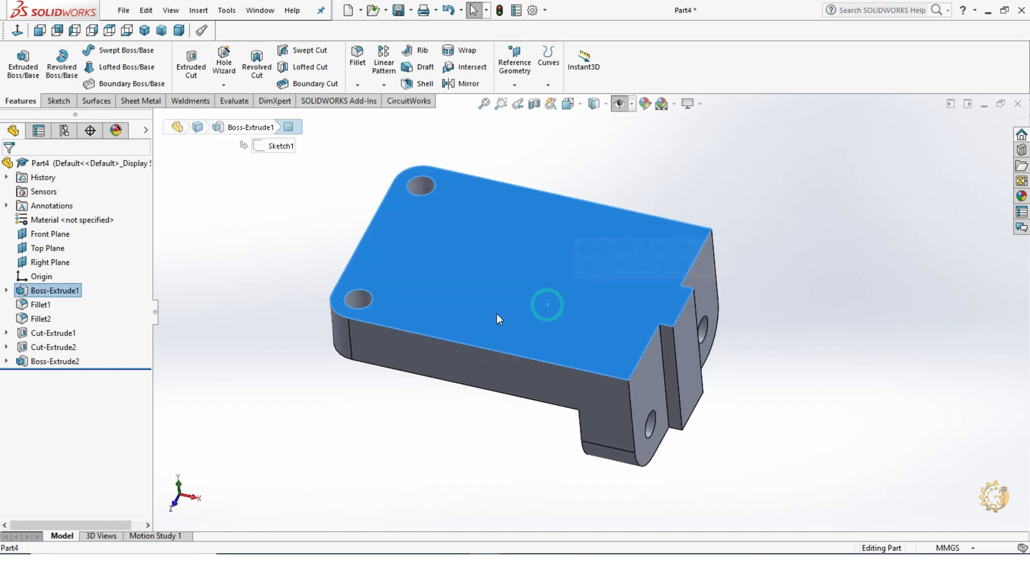
pyautogui.click(59, 101)
pyautogui.click(19, 75)
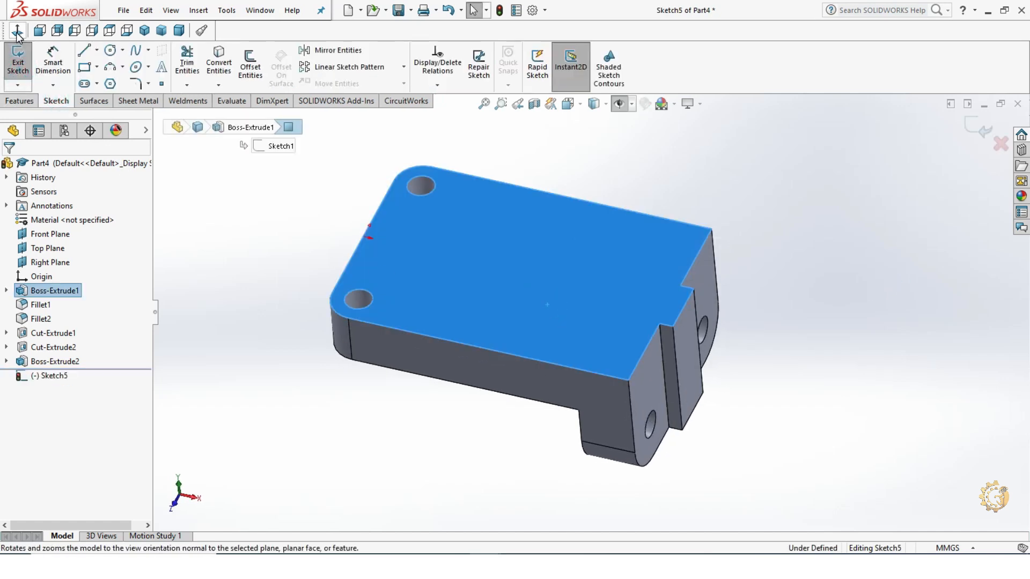
pyautogui.click(18, 31)
pyautogui.click(110, 50)
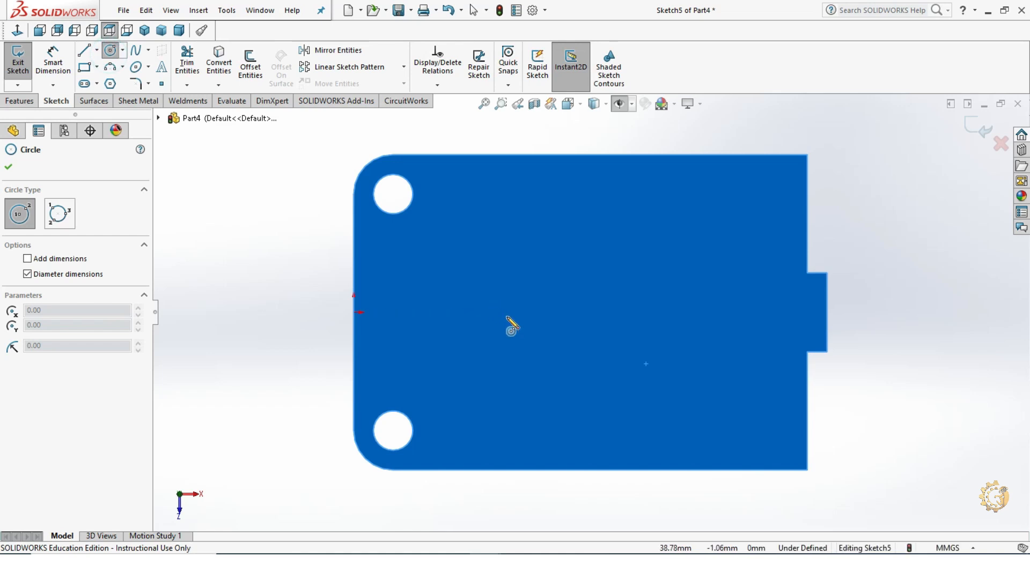
pyautogui.click(560, 312)
pyautogui.click(577, 335)
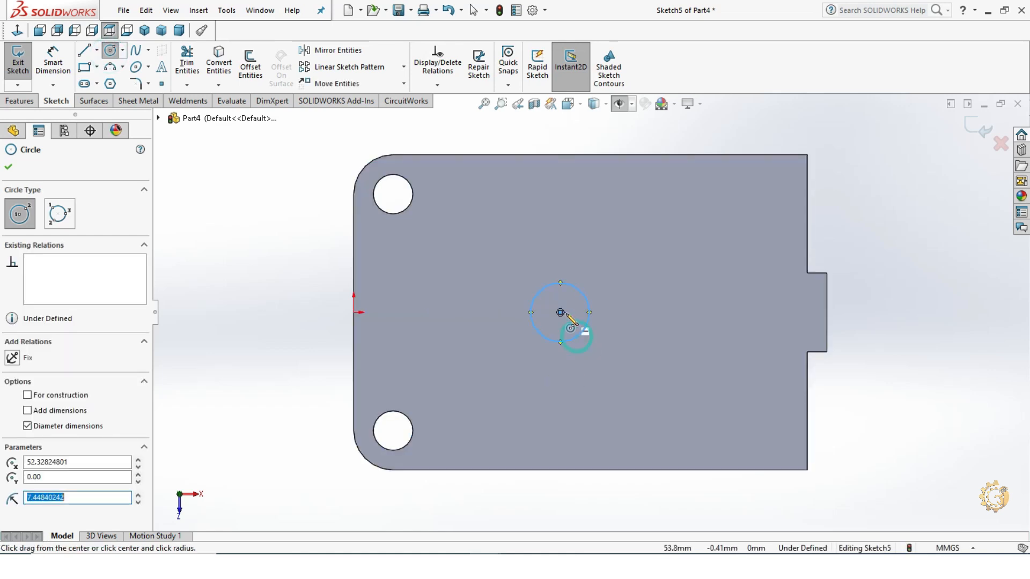
# Draw a concentric inner circle 10 mm in diameter
pyautogui.click(560, 312)
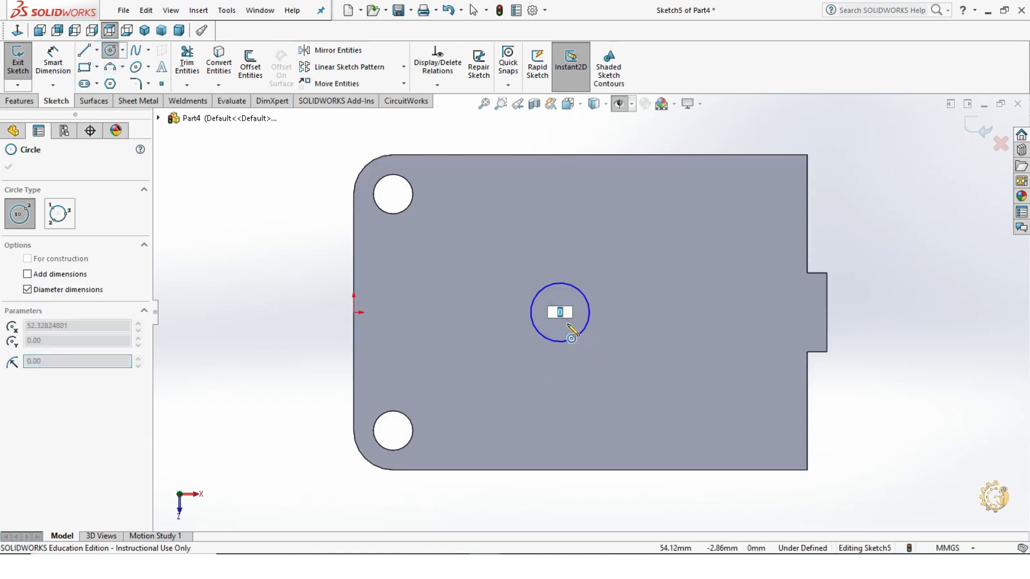
pyautogui.write('10')
pyautogui.press('Return')
pyautogui.press('Escape')
# Dimension the outer circle to a 20 mm diameter
pyautogui.click(62, 61)
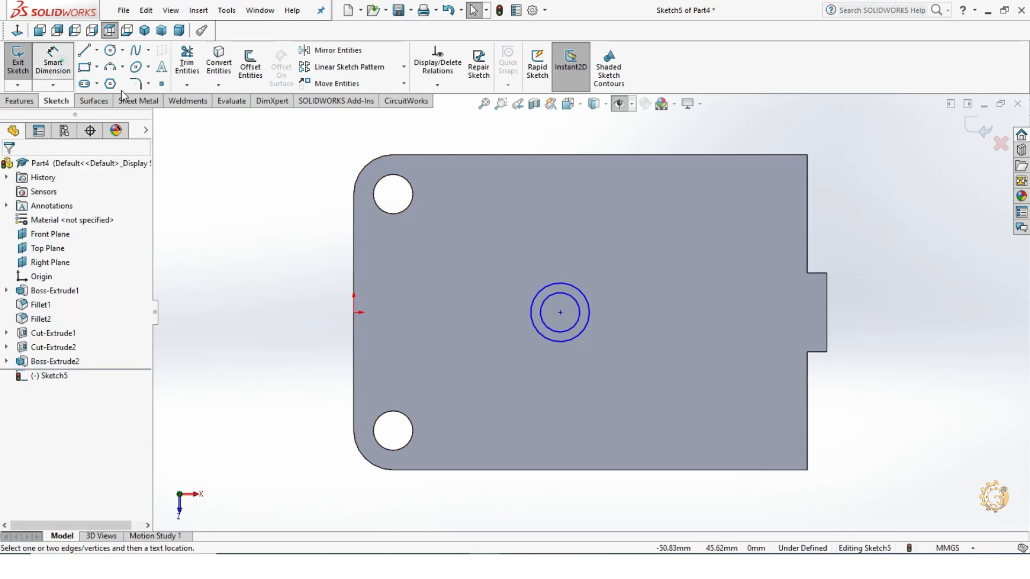
pyautogui.click(552, 283)
pyautogui.click(578, 263)
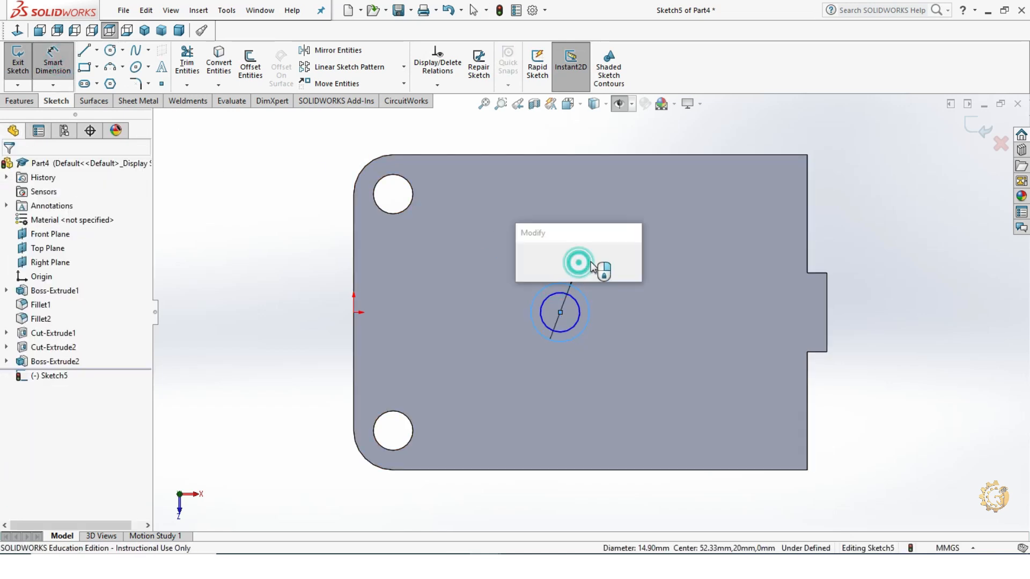
pyautogui.write('20')
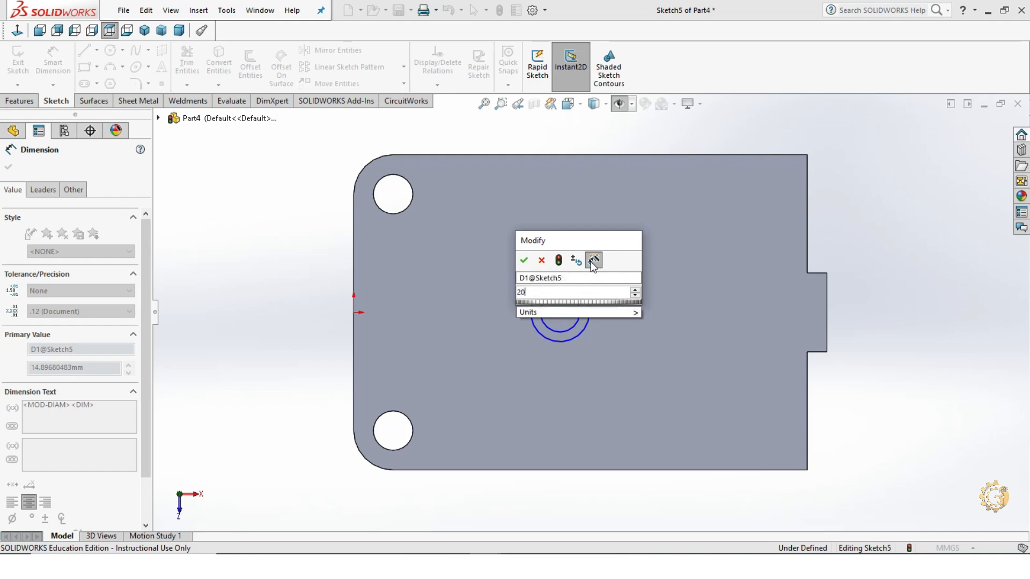
pyautogui.press('Return')
pyautogui.press('Escape')
# Add a Horizontal relation between the circles' centre point and the origin
pyautogui.click(561, 312)
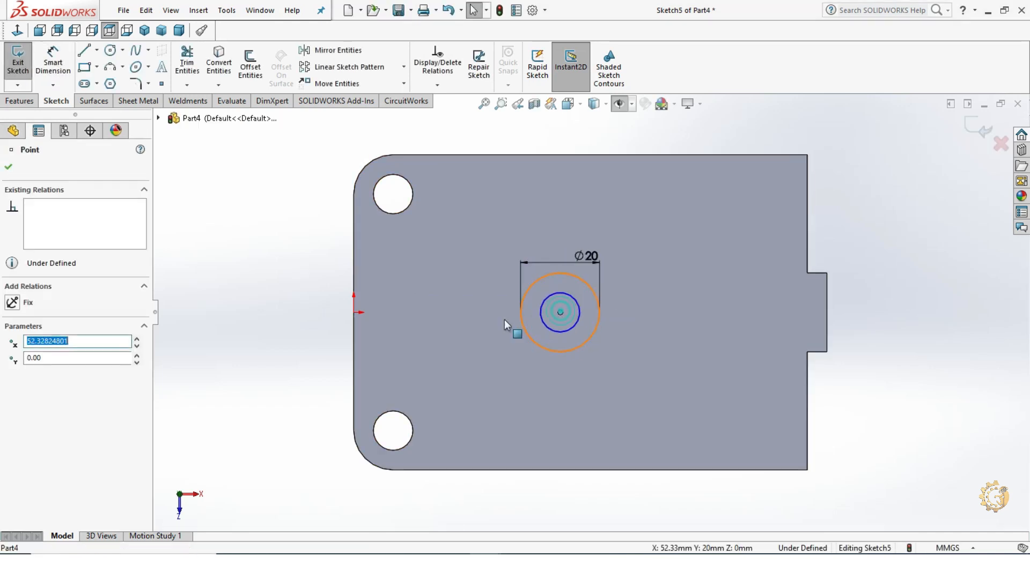
pyautogui.keyDown('ctrl'); pyautogui.click(354, 313); pyautogui.keyUp('ctrl')
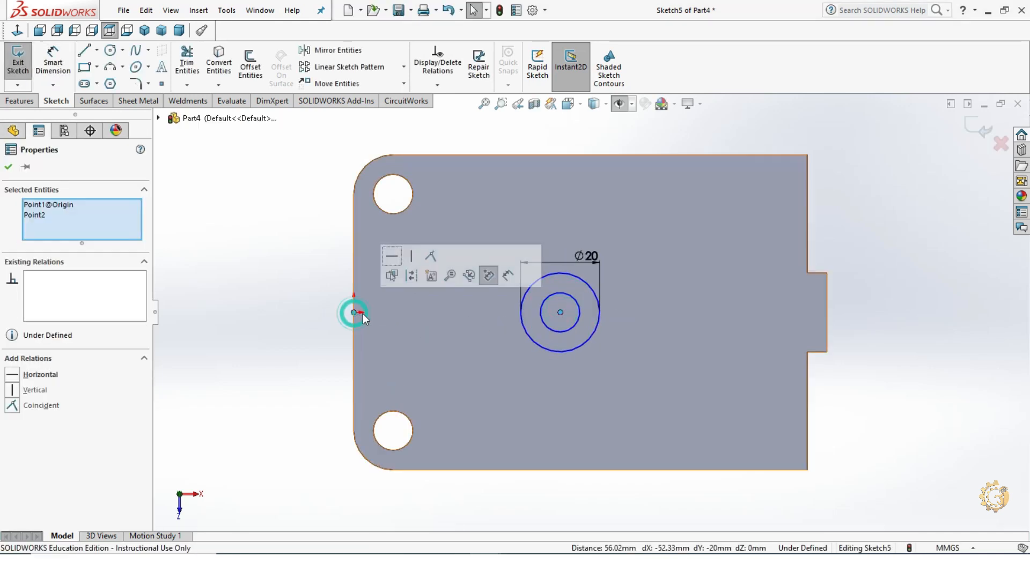
pyautogui.click(392, 256)
pyautogui.click(302, 268)
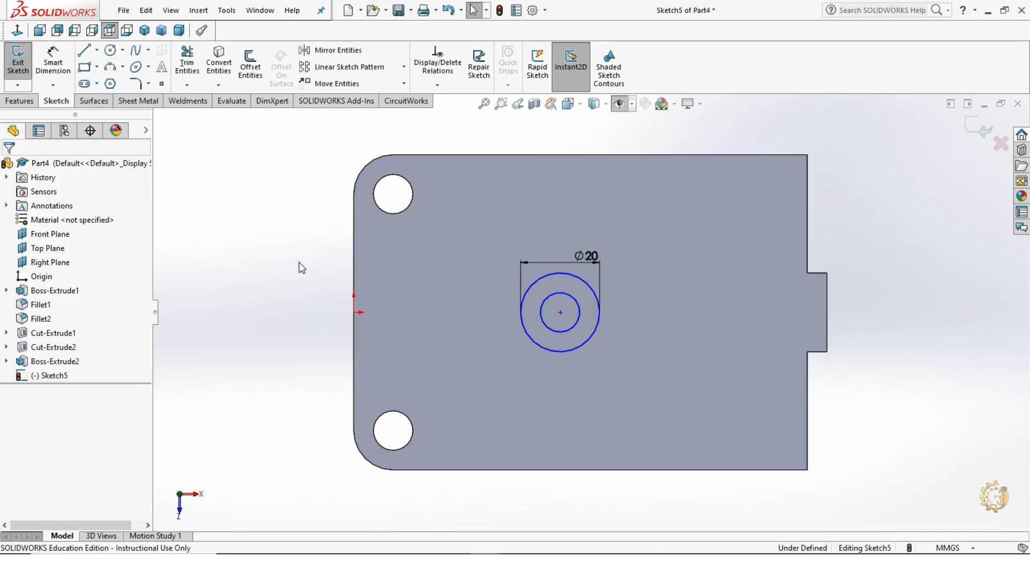
# Dimension the distance from the plate's rounded end edge to the circles' centre as 50 mm
pyautogui.click(53, 62)
pyautogui.click(354, 324)
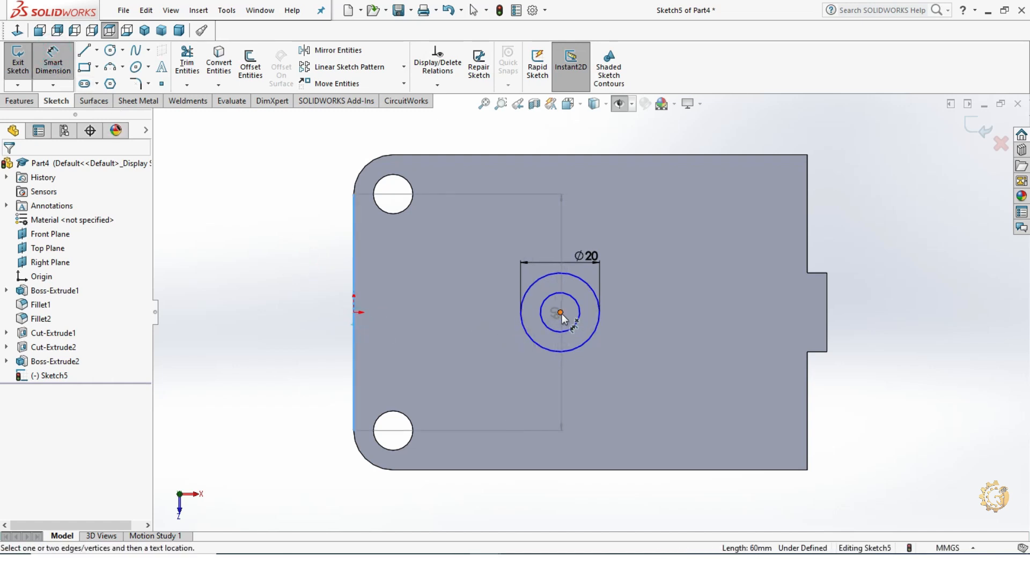
pyautogui.click(561, 312)
pyautogui.click(539, 403)
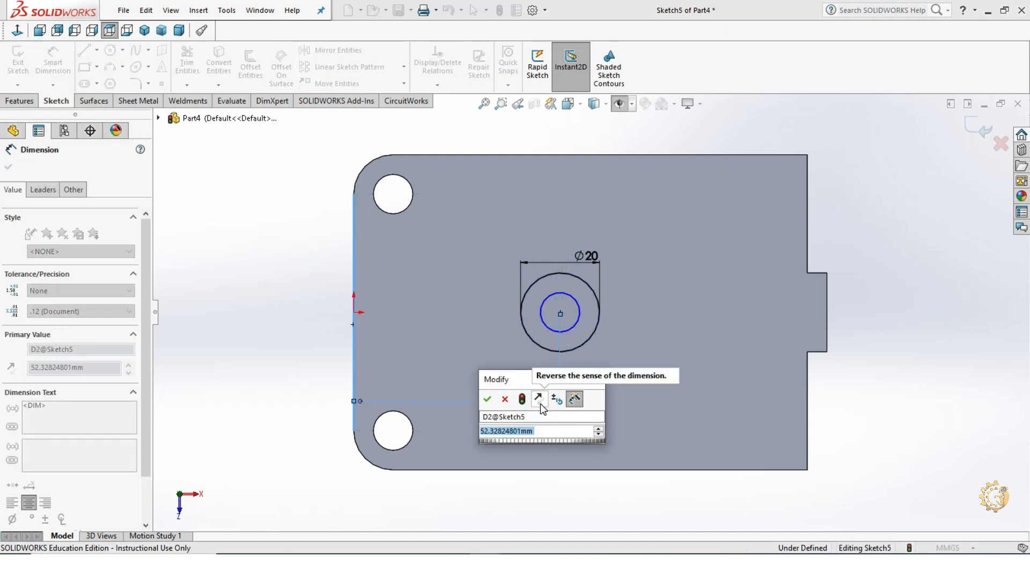
pyautogui.write('50')
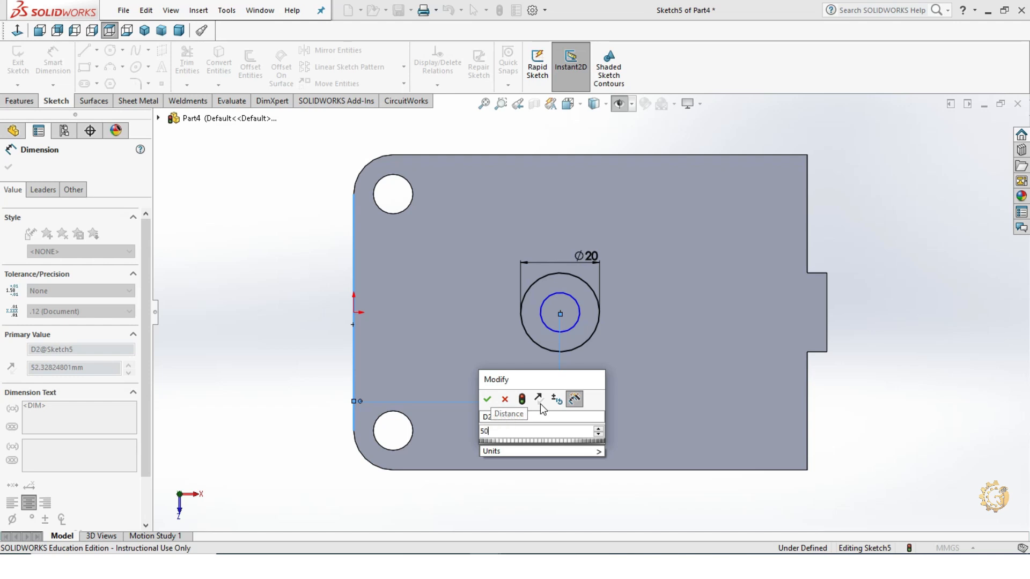
pyautogui.press('Return')
# Add a 10 mm diameter dimension to the inner circle
pyautogui.click(61, 61)
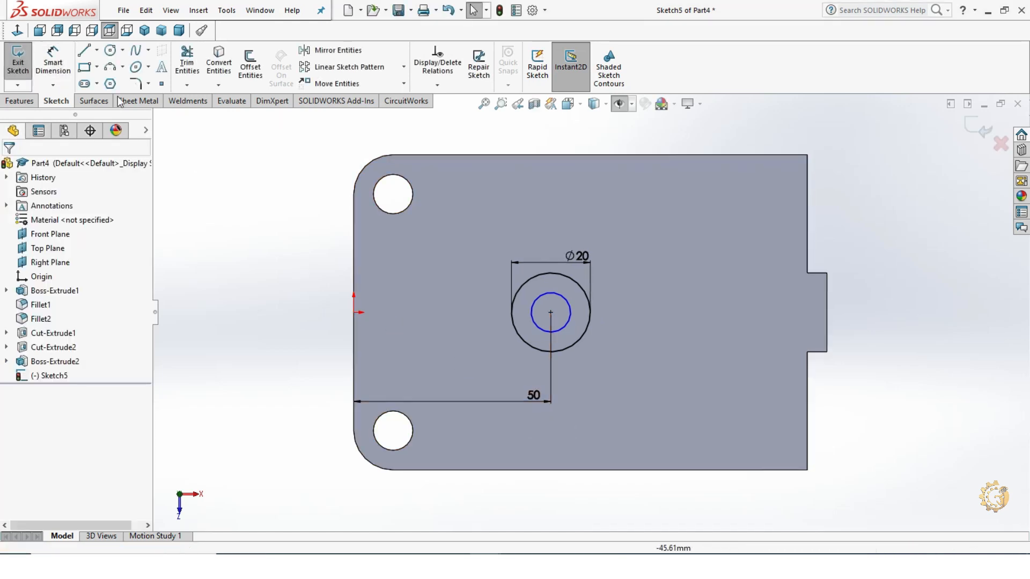
pyautogui.click(61, 61)
pyautogui.click(532, 307)
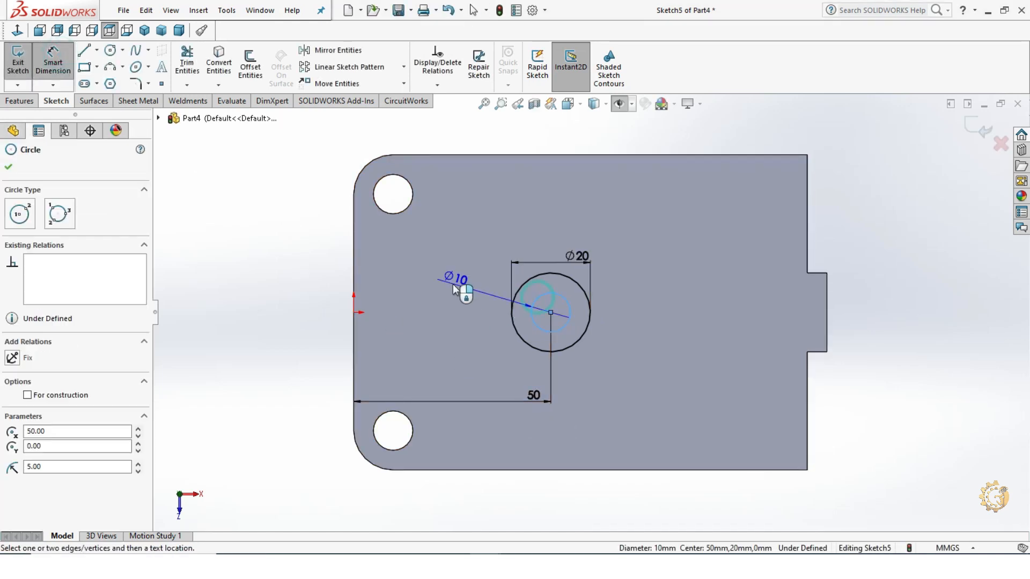
pyautogui.click(453, 288)
pyautogui.press('Return')
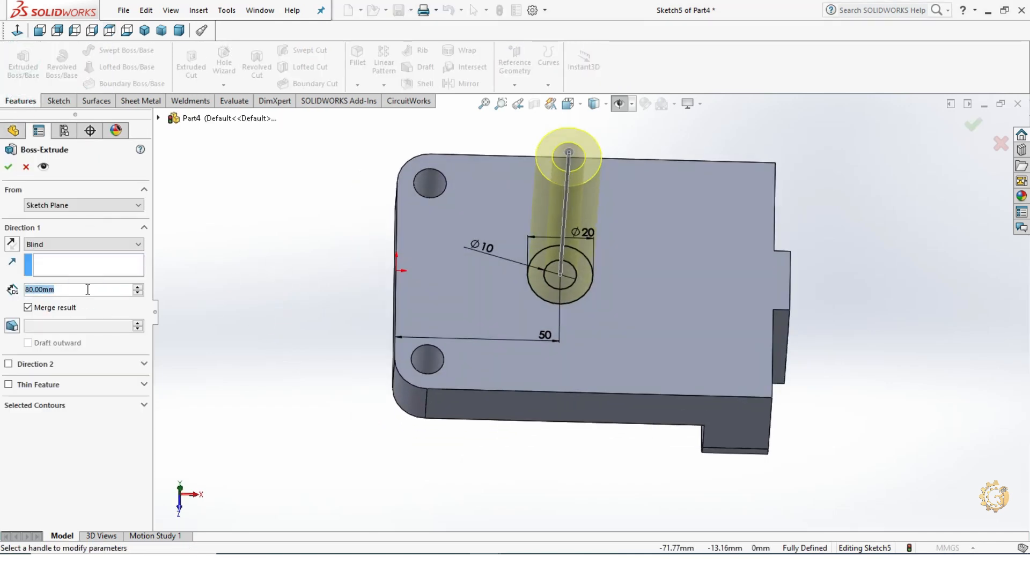
# Extrude the ring between the two circles as a 30 mm blind boss merged with the plate
pyautogui.write('30')
pyautogui.press('Return')
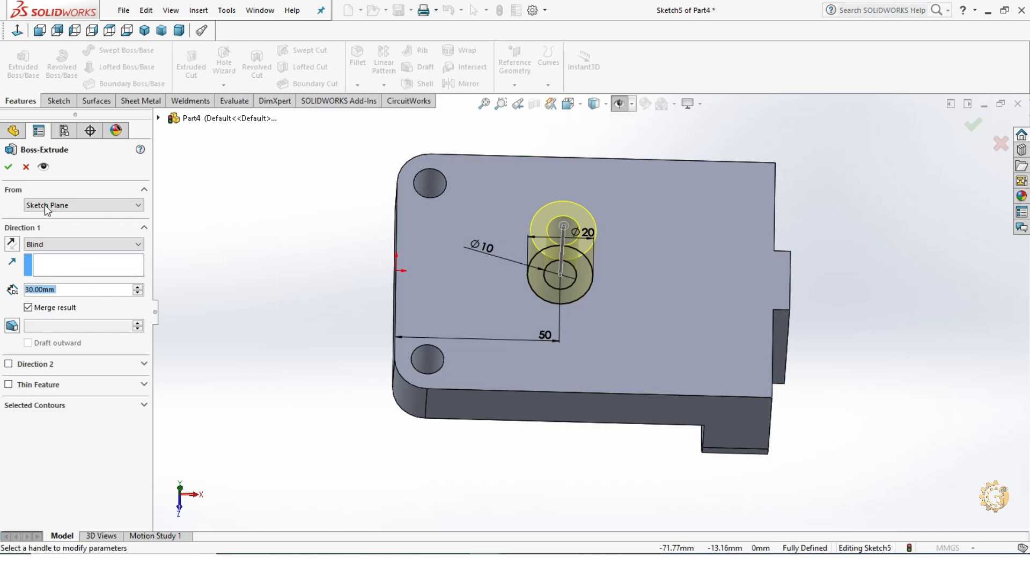
pyautogui.click(8, 168)
# Start a sketch on the same plate face and draw a narrow rectangle about 6.2 mm wide between the tubular boss and the ribbed end
pyautogui.moveTo(194, 306); pyautogui.dragTo(310, 305, button='middle')
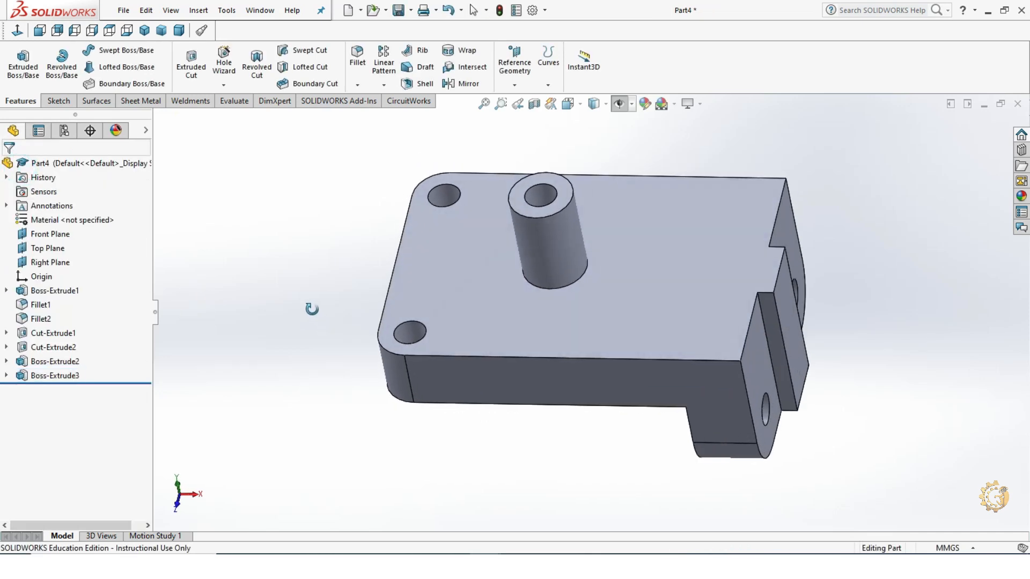
pyautogui.click(676, 340)
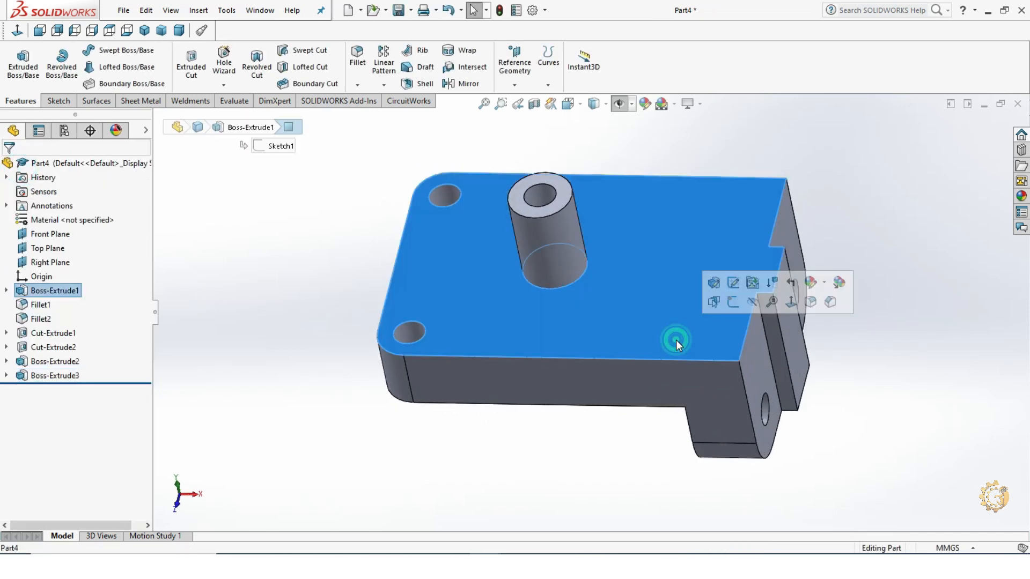
pyautogui.click(60, 101)
pyautogui.click(17, 62)
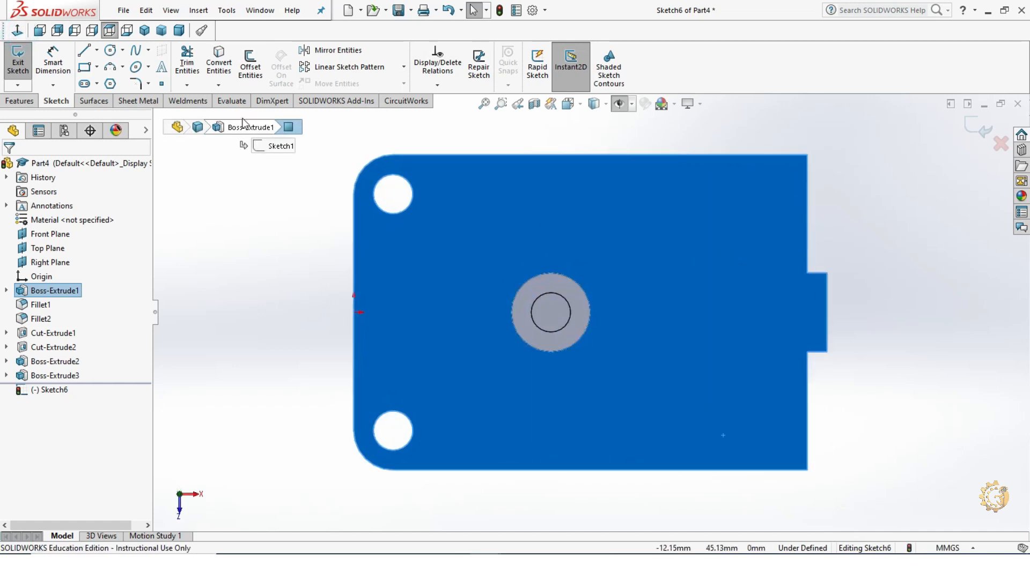
pyautogui.click(84, 67)
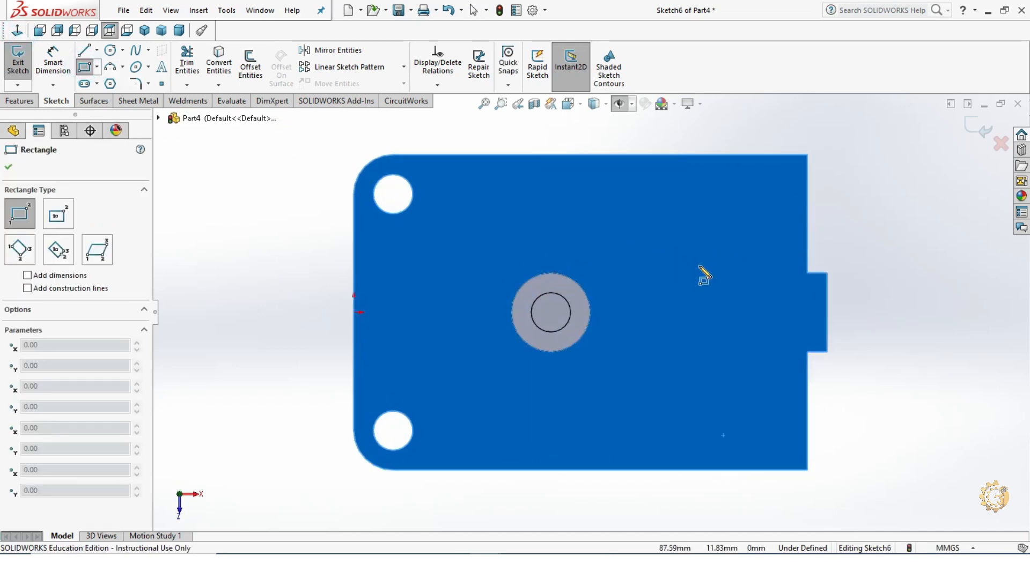
pyautogui.click(699, 265)
pyautogui.click(724, 388)
pyautogui.press('Escape')
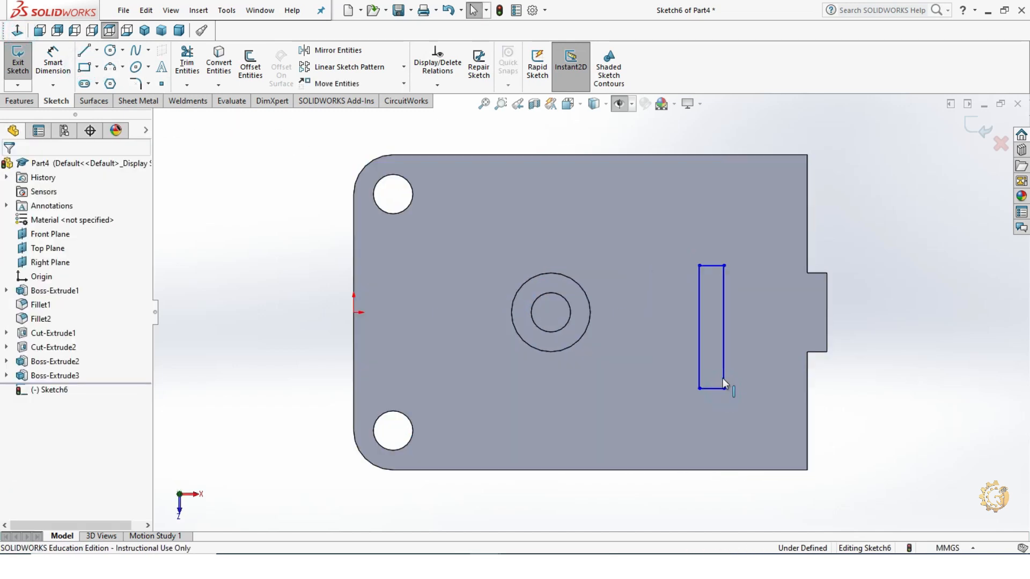
# Add a Horizontal relation between the midpoint of the rectangle's long edge nearest the rib and the origin
pyautogui.click(724, 327)
pyautogui.keyDown('ctrl'); pyautogui.click(354, 312); pyautogui.keyUp('ctrl')
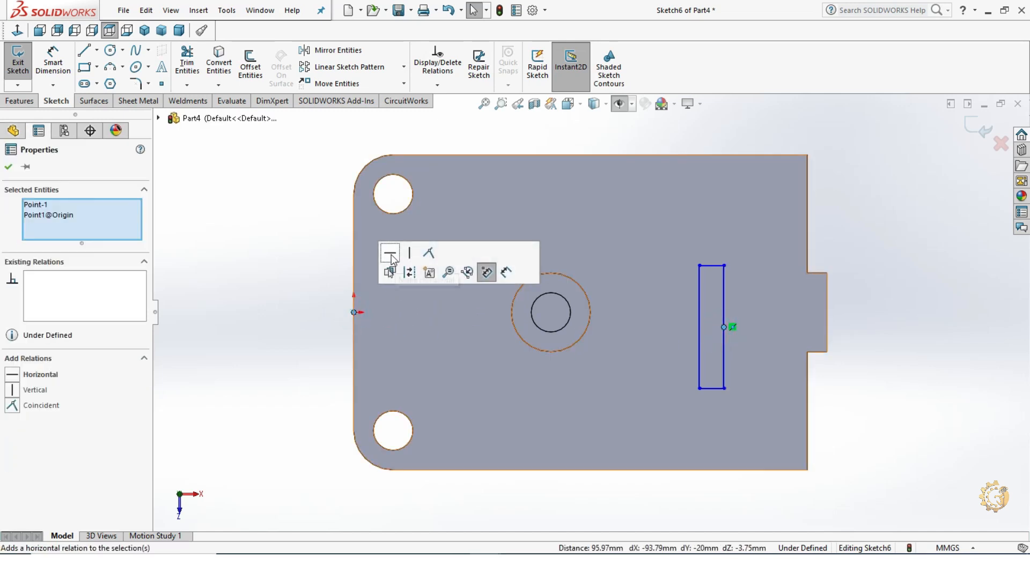
pyautogui.click(212, 294)
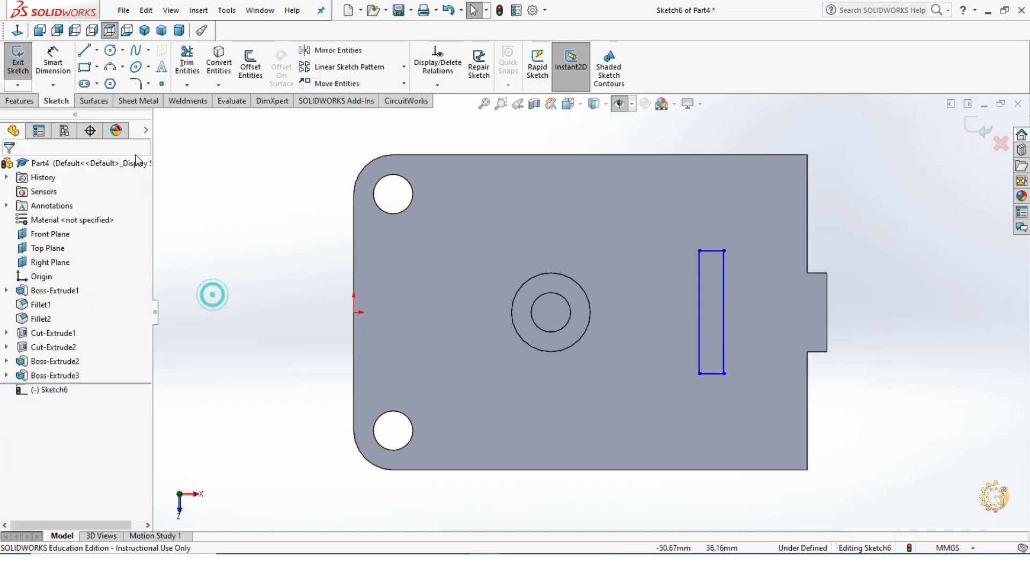
# Dimension the rectangle's short edge 15 mm from the plate's adjacent long side edge
pyautogui.click(69, 75)
pyautogui.click(707, 375)
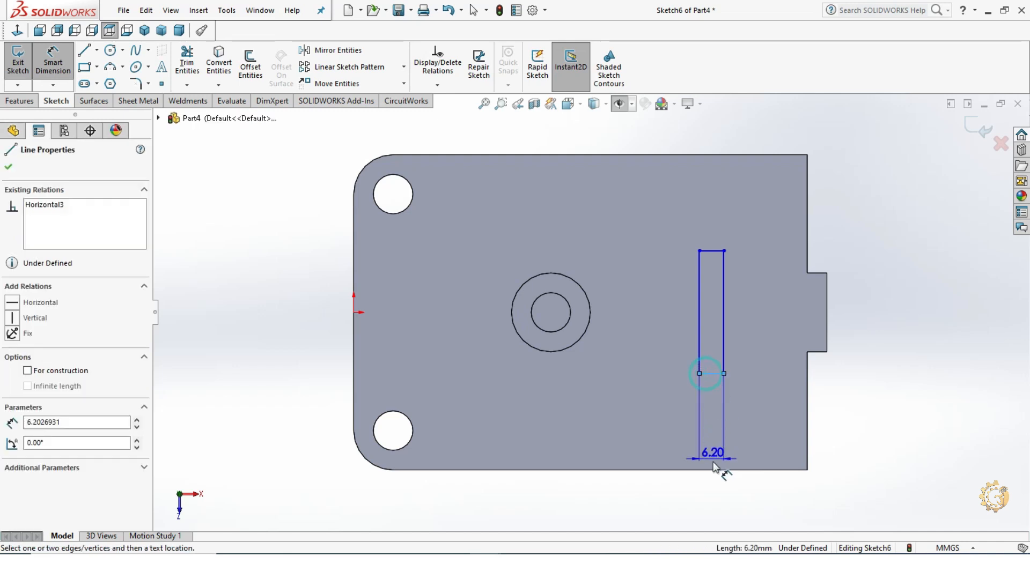
pyautogui.click(742, 447)
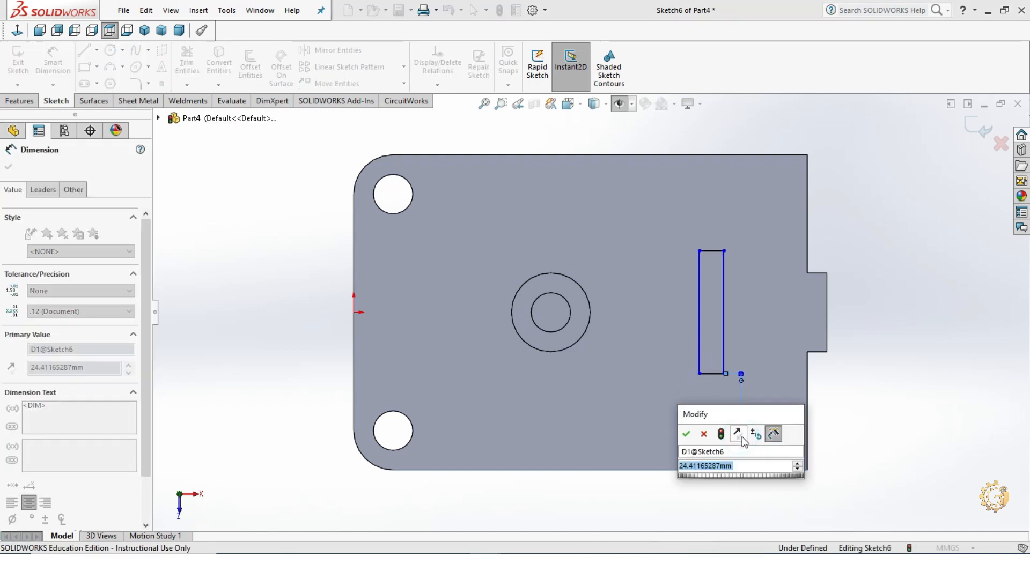
pyautogui.write('15')
pyautogui.press('Return')
pyautogui.press('Escape')
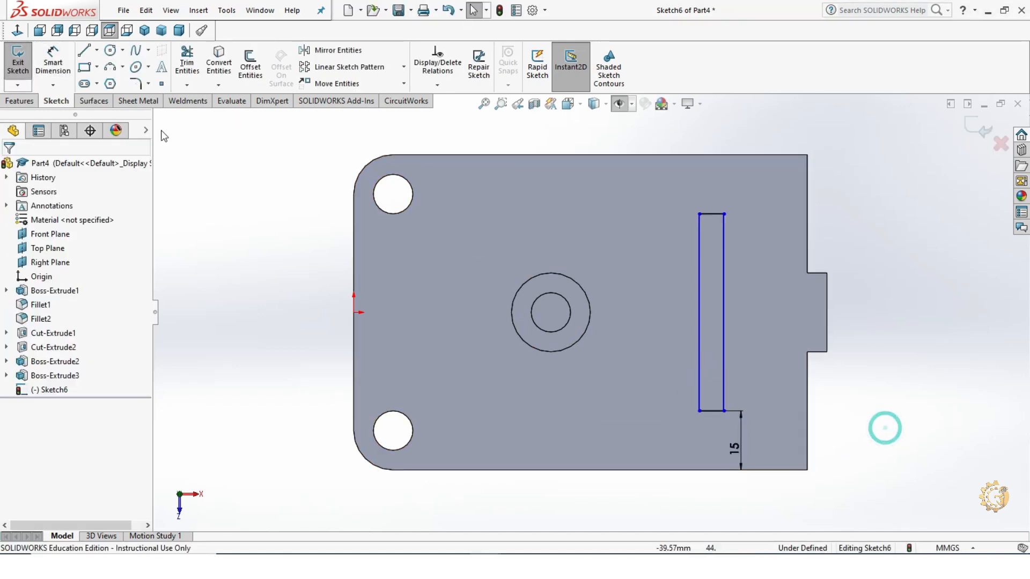
# Dimension the rectangle's long edge 20 mm from the plate's end edge beside the rib
pyautogui.click(52, 61)
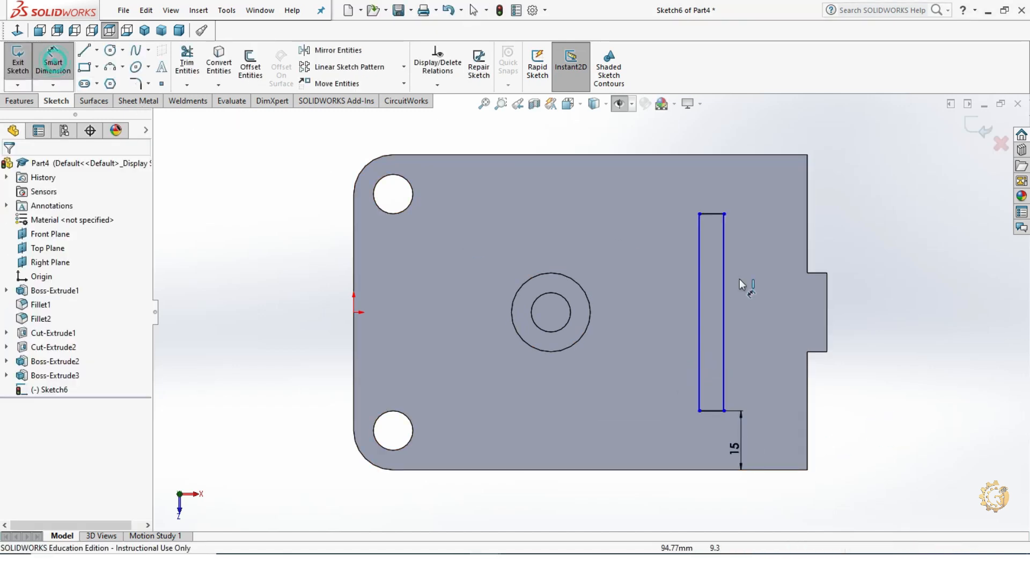
pyautogui.click(723, 306)
pyautogui.click(806, 273)
pyautogui.click(776, 356)
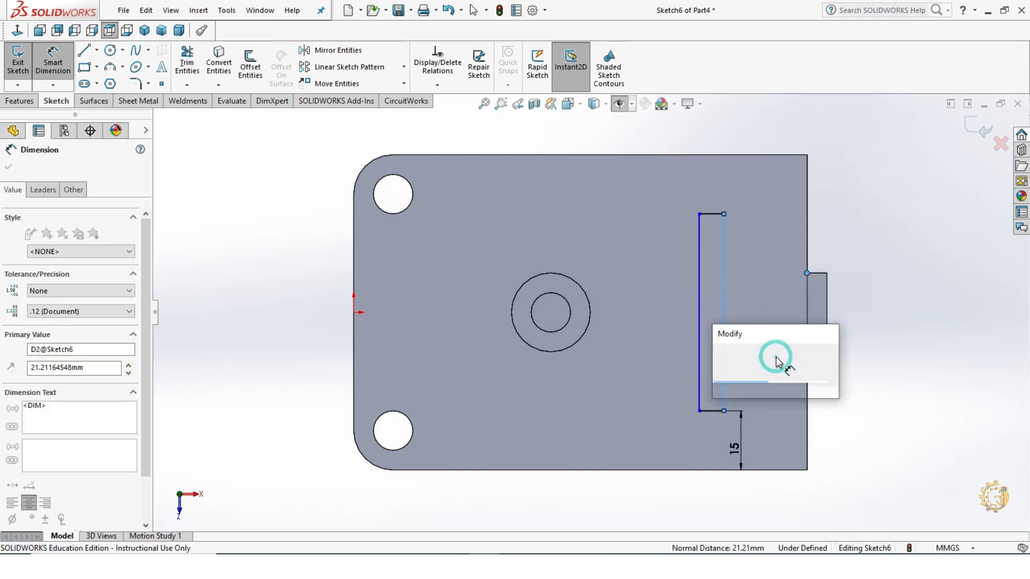
pyautogui.press('Return')
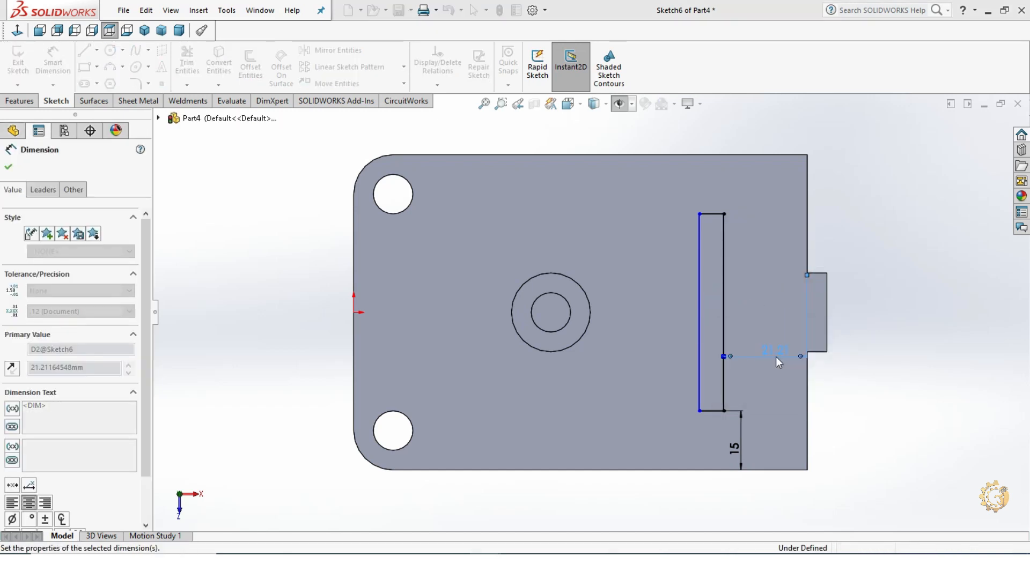
pyautogui.press('Escape')
# Dimension the rectangle's width as 10 mm
pyautogui.click(718, 411)
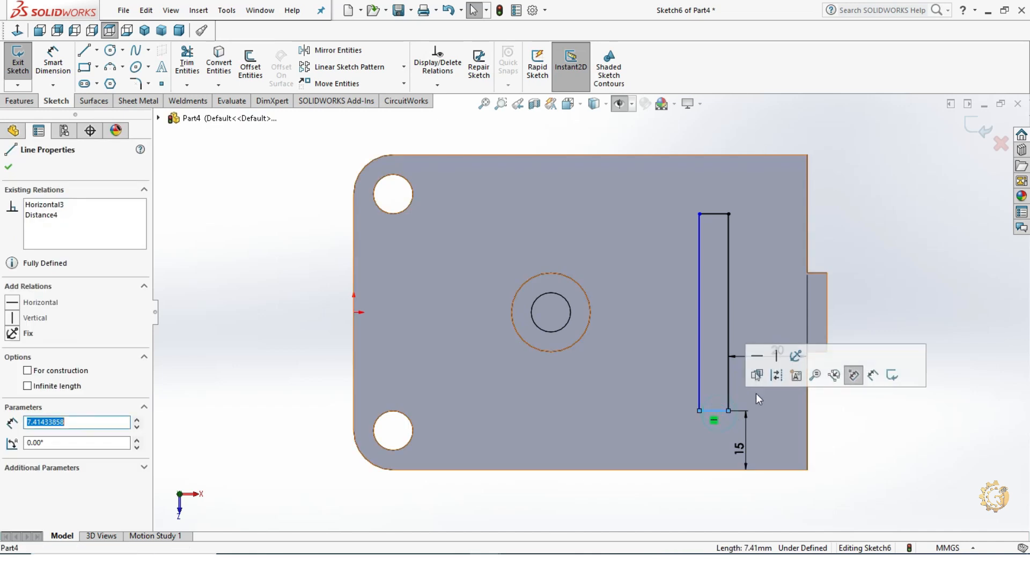
pyautogui.click(853, 375)
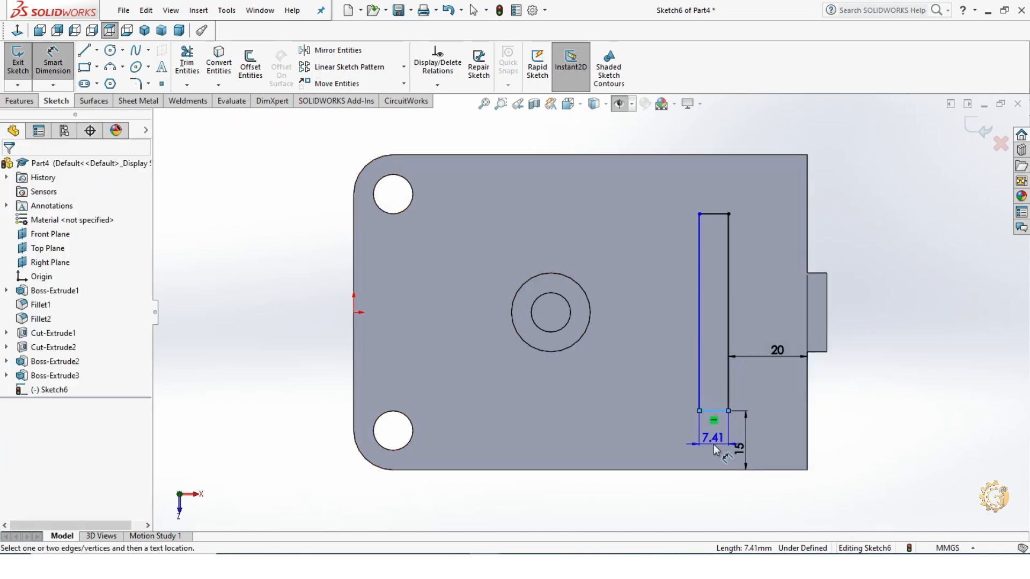
pyautogui.click(714, 444)
pyautogui.write('10')
pyautogui.press('Return')
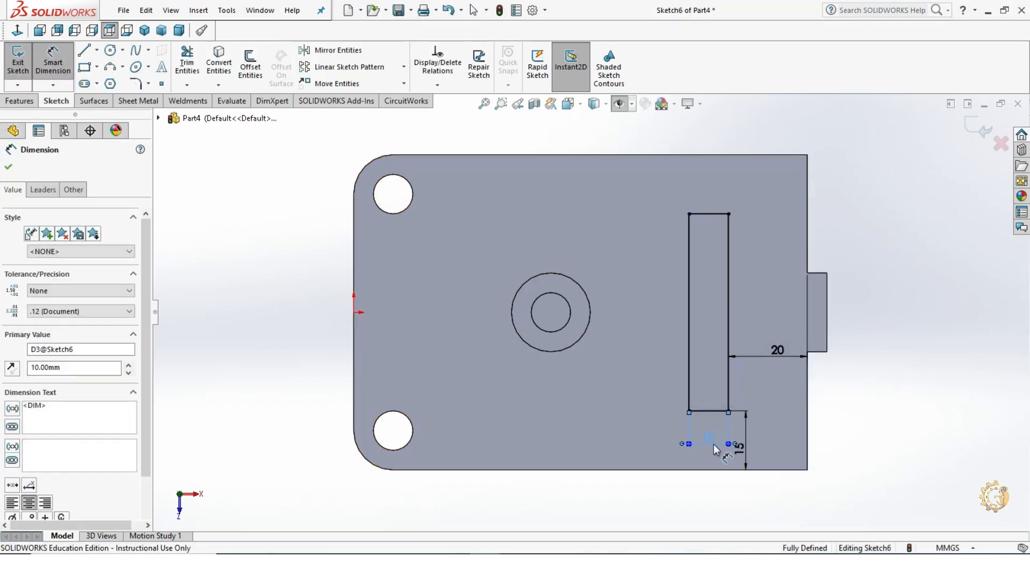
pyautogui.press('Escape')
# Cut the rectangle into the plate as a blind pocket 5 mm deep
pyautogui.click(19, 102)
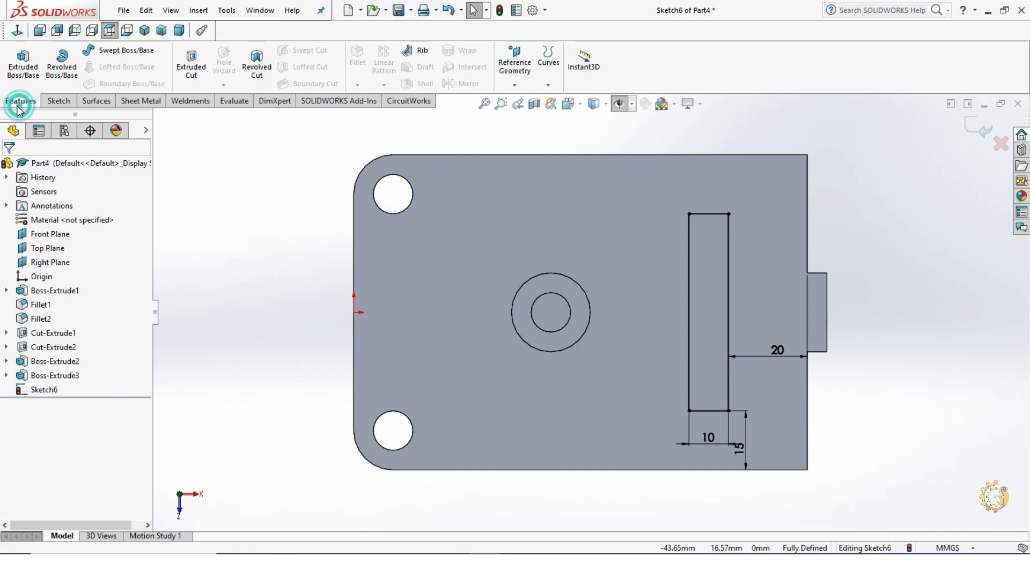
pyautogui.click(178, 69)
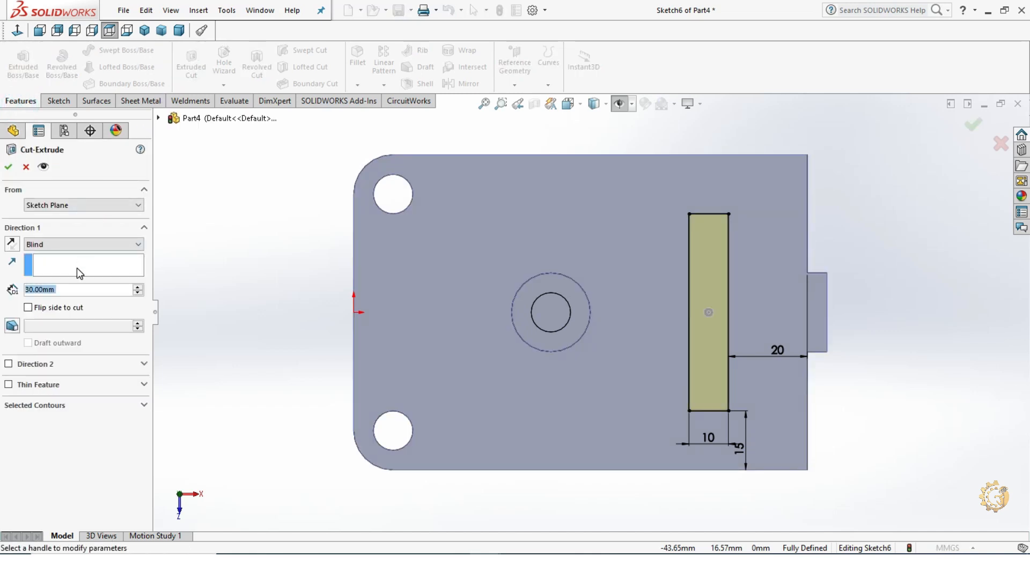
pyautogui.write('5')
pyautogui.press('Return')
pyautogui.moveTo(556, 455); pyautogui.dragTo(538, 304, button='middle')
pyautogui.click(9, 168)
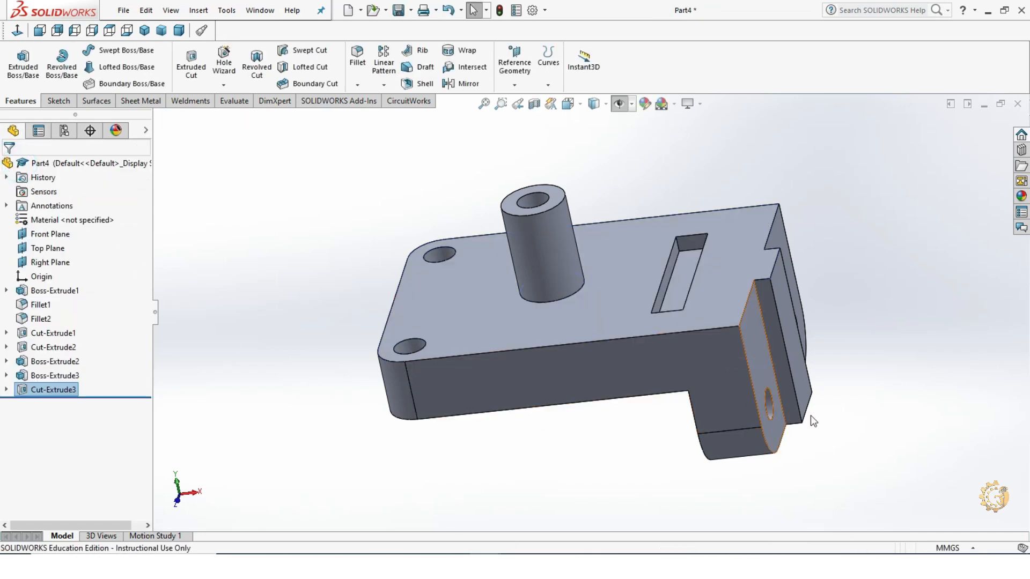
# Show the part in isometric view and open the appearance editing
pyautogui.click(148, 33)
pyautogui.click(845, 433)
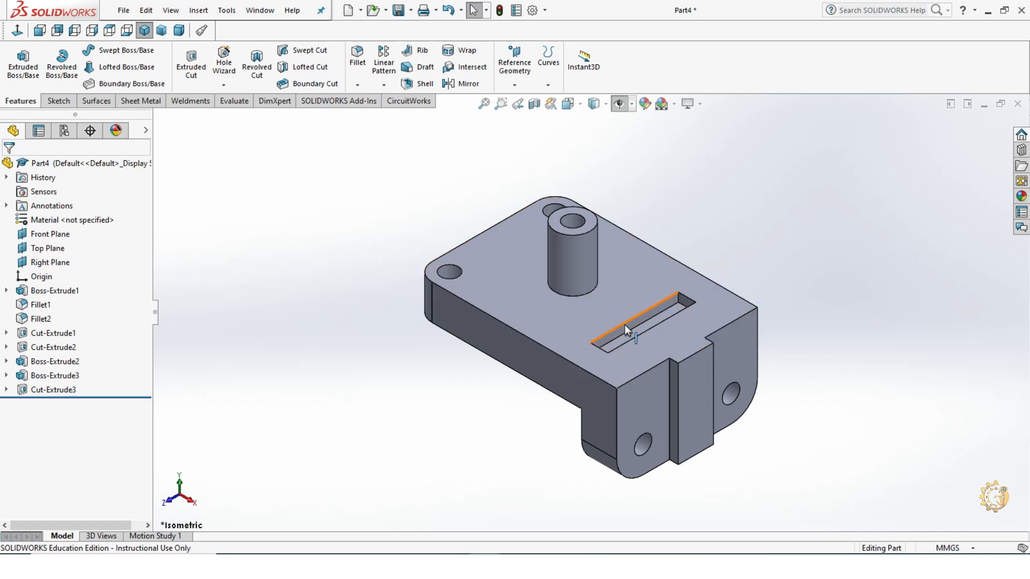
pyautogui.click(645, 124)
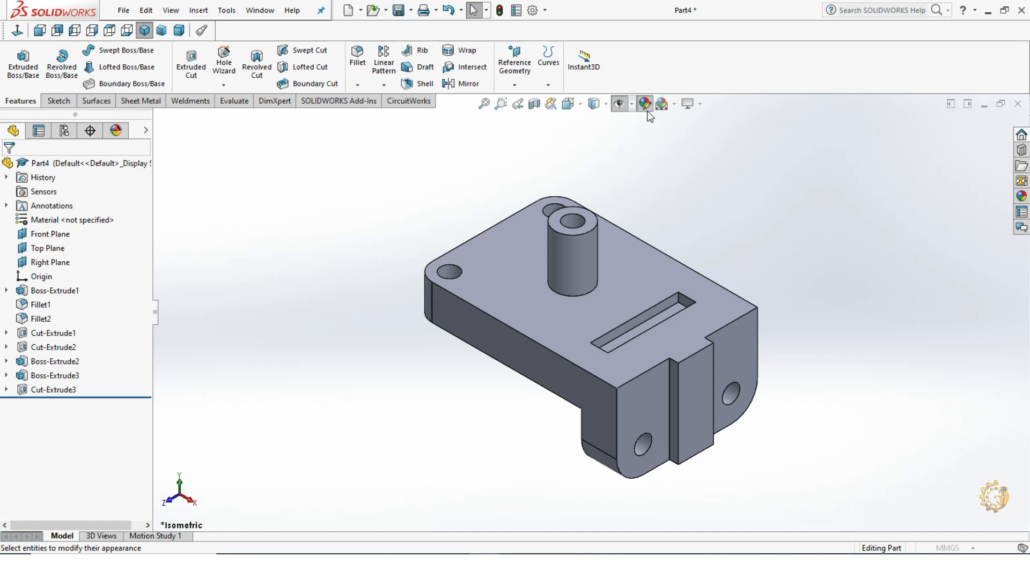
# Play the part's animation in Motion Study 1
pyautogui.click(161, 536)
pyautogui.click(40, 526)
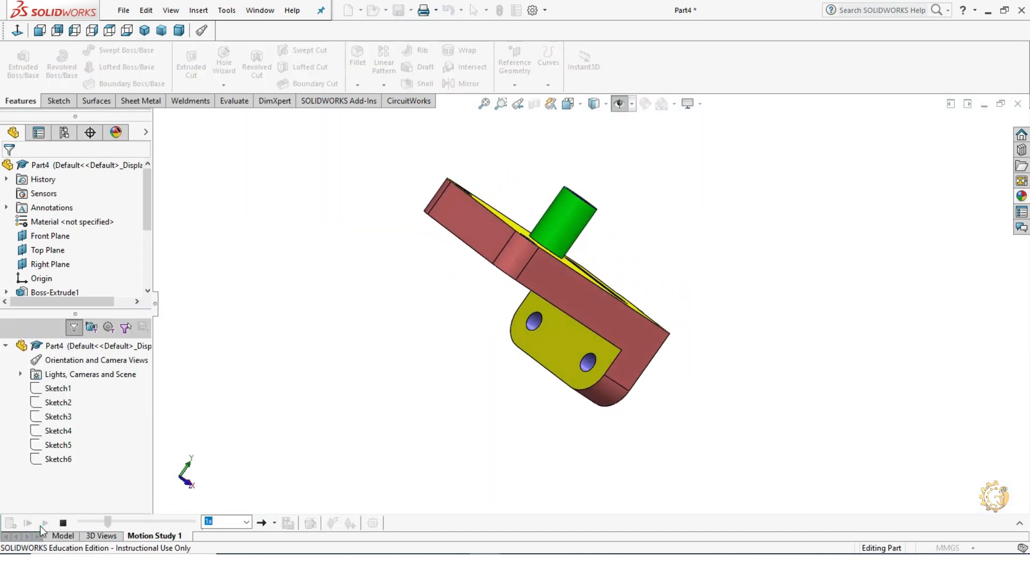